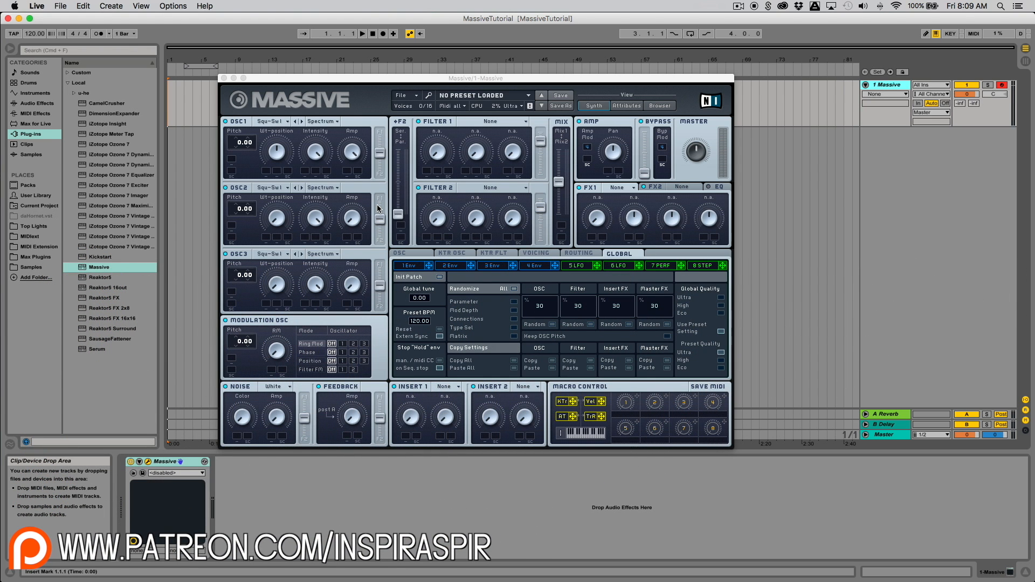
Step: Start a new blank sound in the Massive synth
click(430, 82)
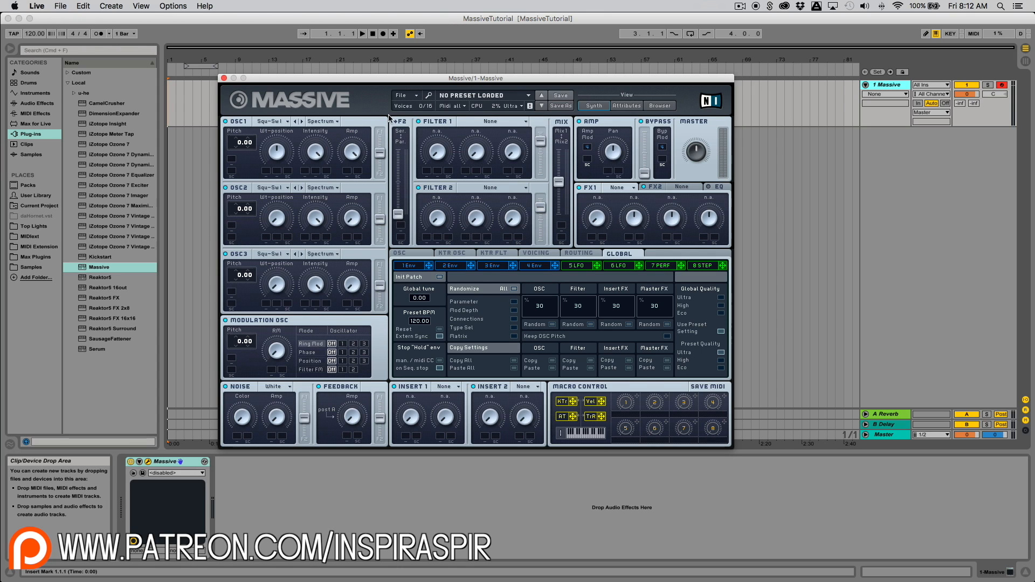
click(414, 97)
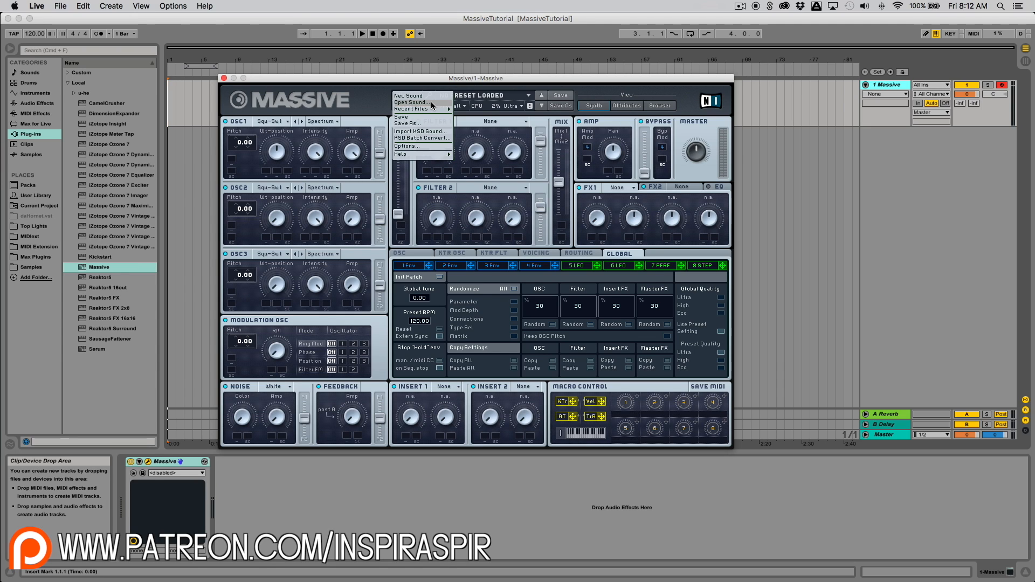
mouse_move(429, 108)
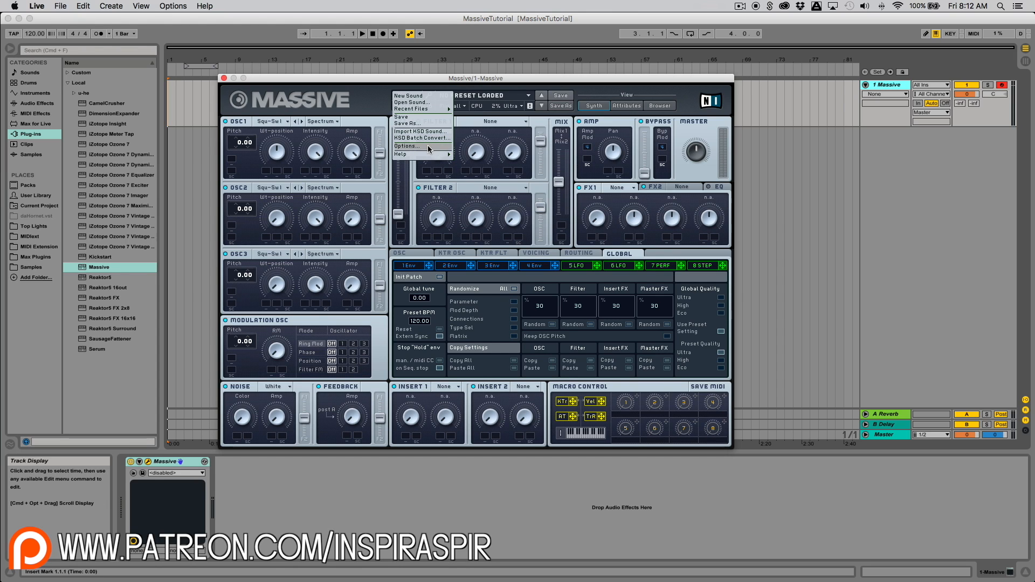
mouse_move(429, 154)
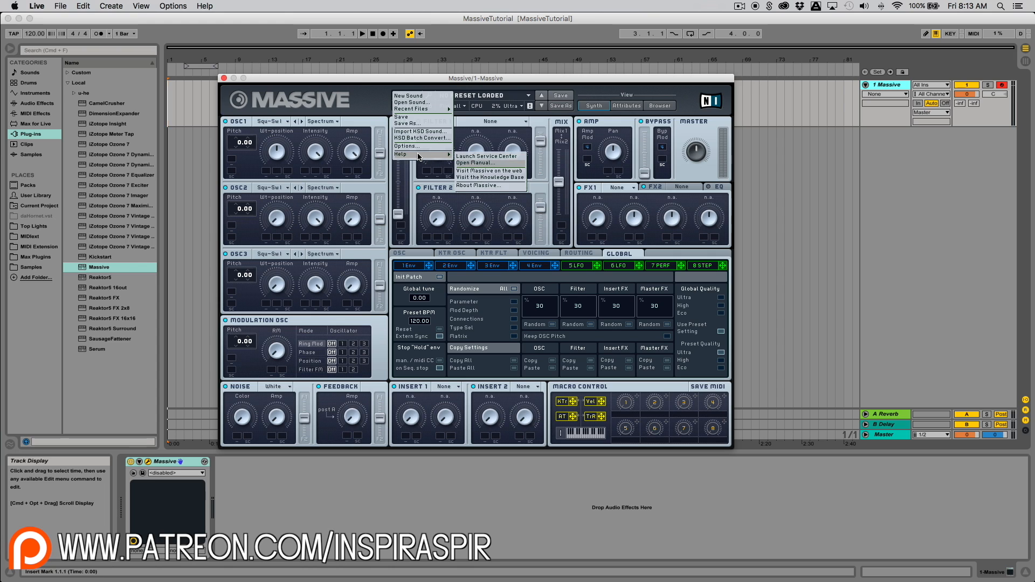
click(420, 98)
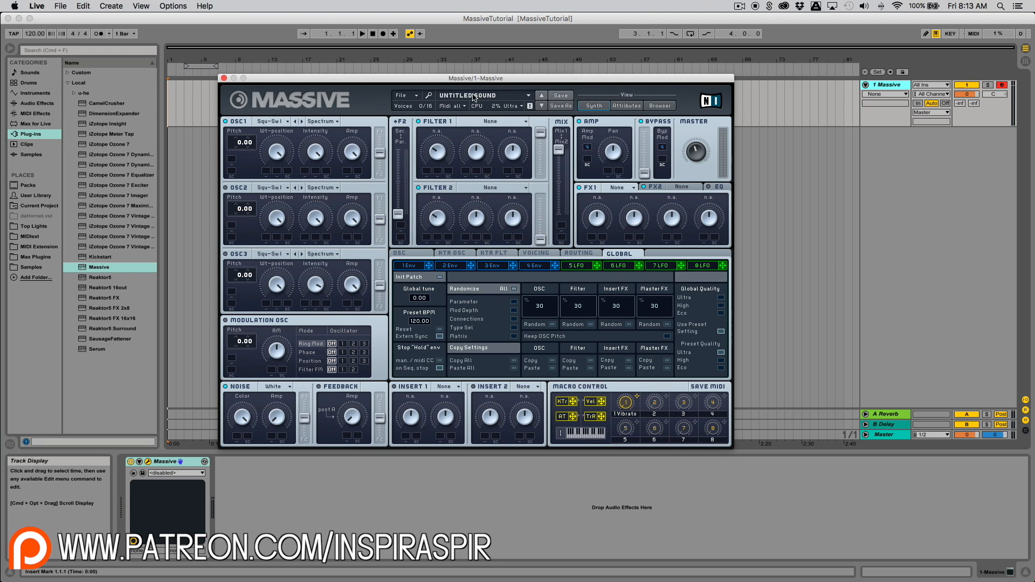
Step: Load the Cloud N9 preset from the sound list and play a note to hear it
click(494, 97)
scroll(483, 182, down, 10)
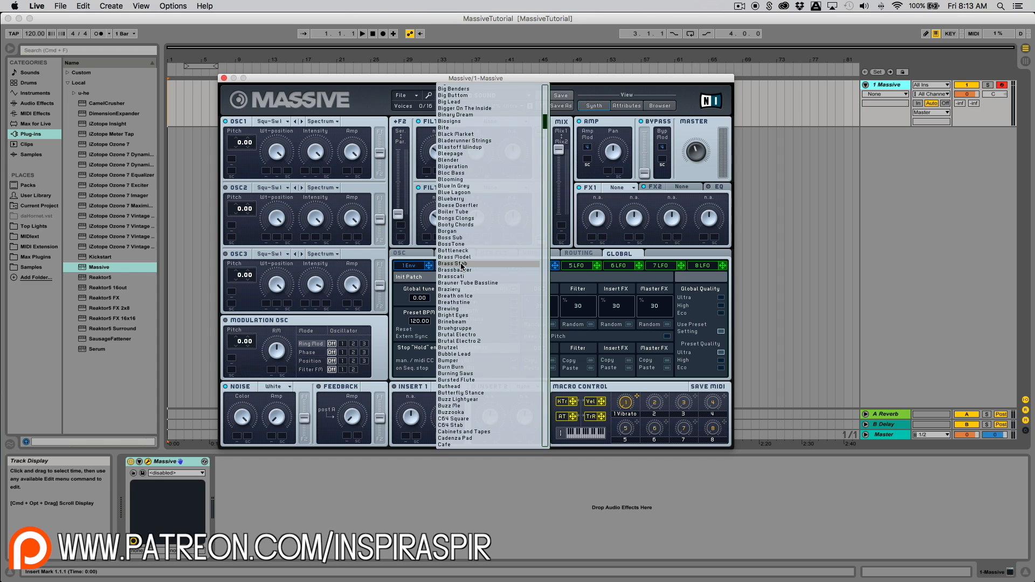
scroll(481, 246, down, 5)
scroll(483, 249, down, 15)
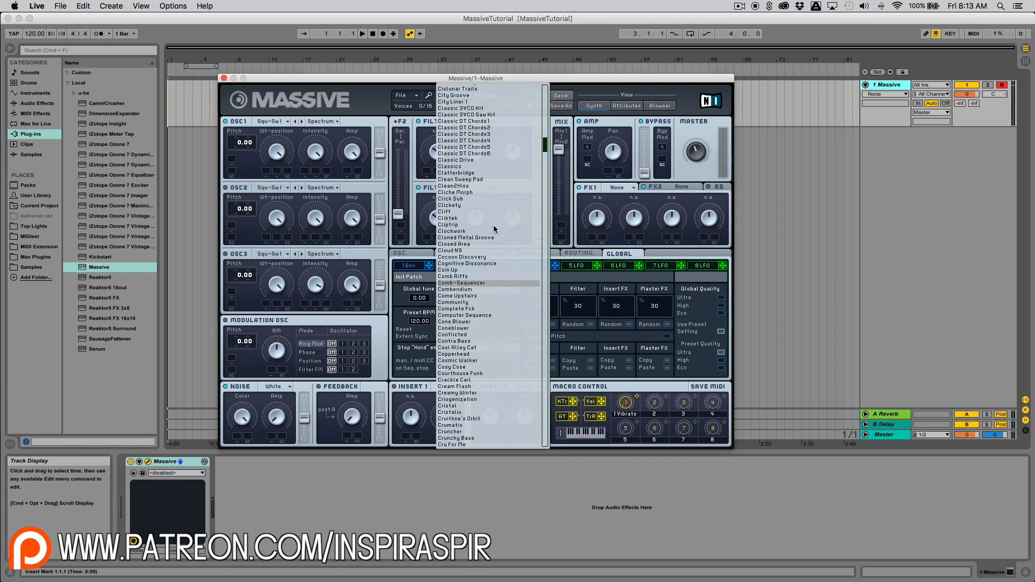
click(471, 251)
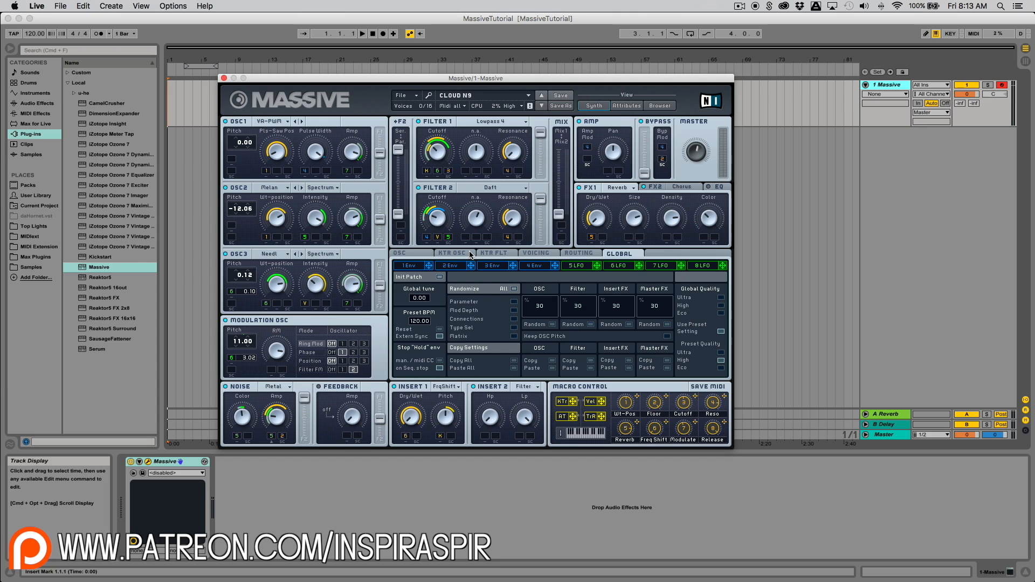
key(a)
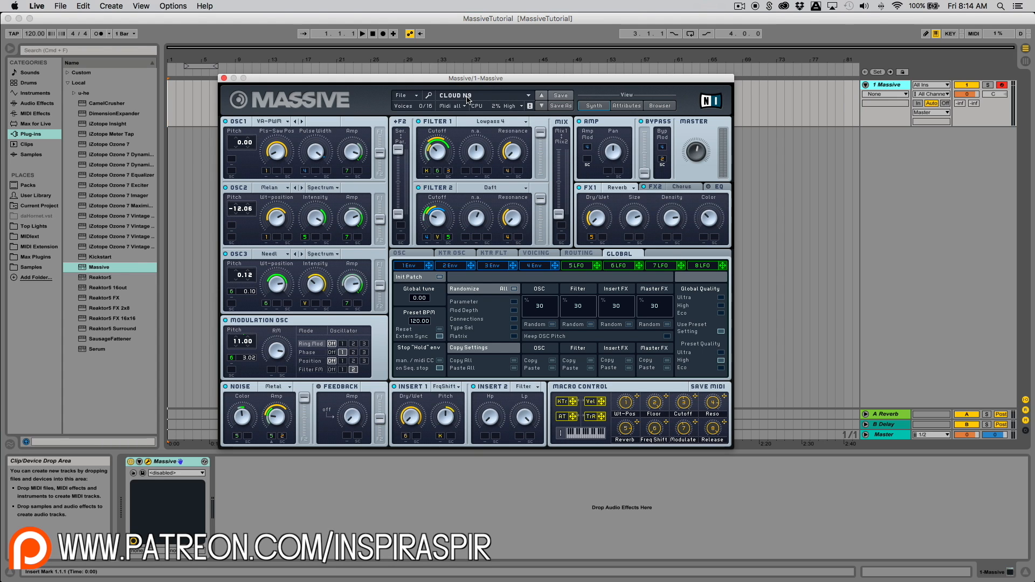
Step: Replace the loaded preset with a new blank sound and play a note on it
click(401, 95)
click(416, 103)
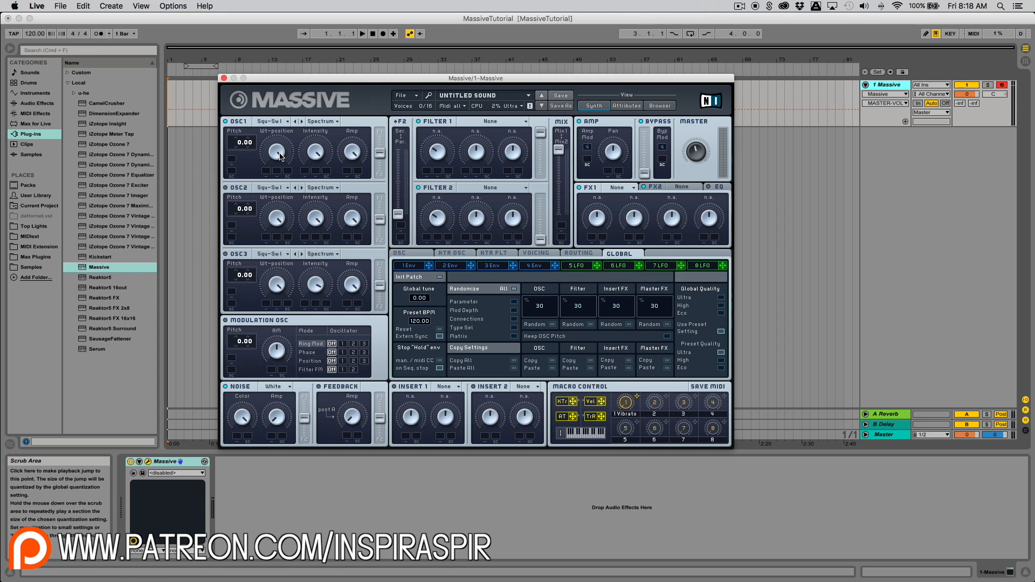
key(a)
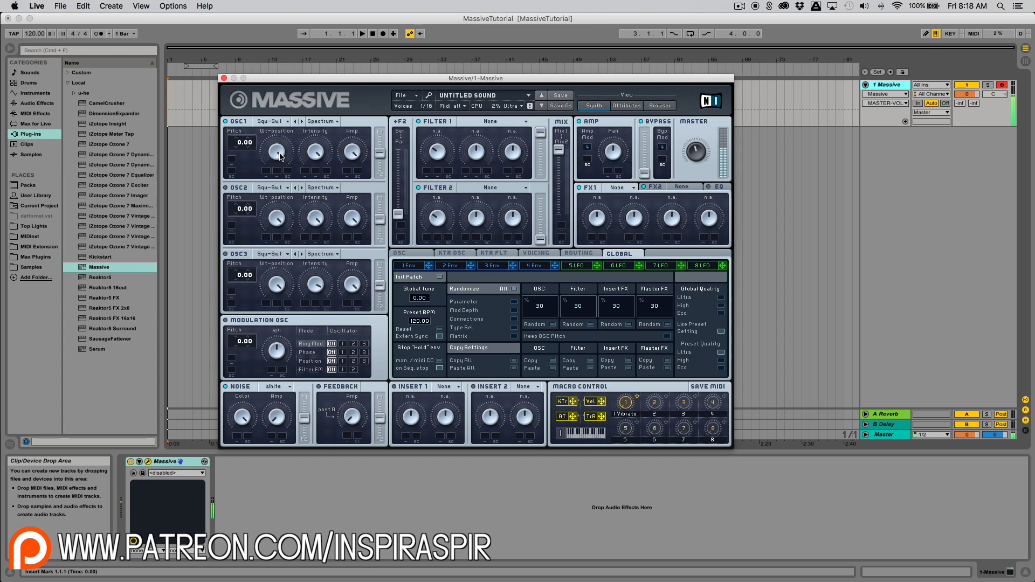
Step: Examine the wavetable categories offered for OSC1 and choose Square-Saw I
click(274, 123)
click(274, 124)
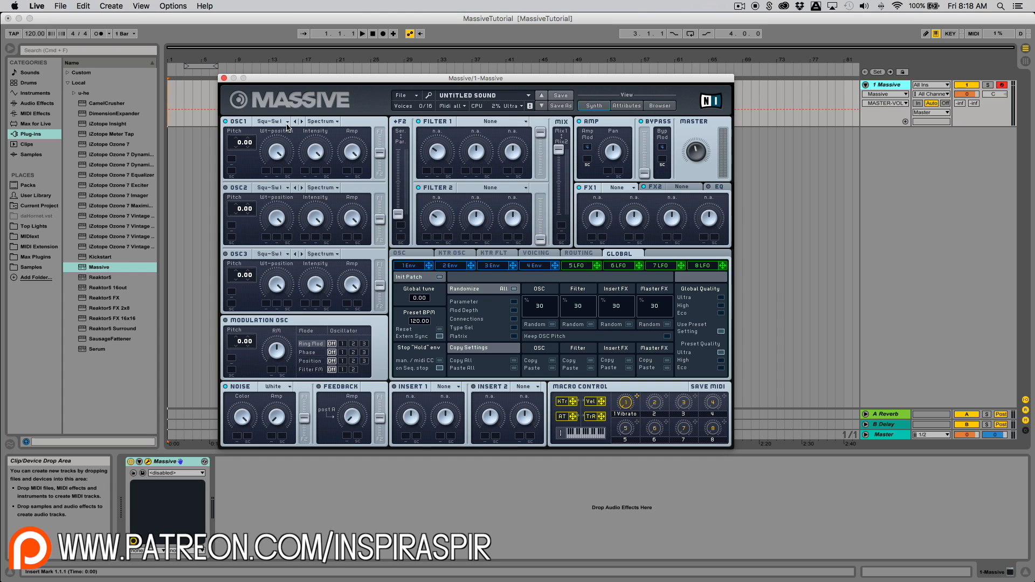
click(287, 123)
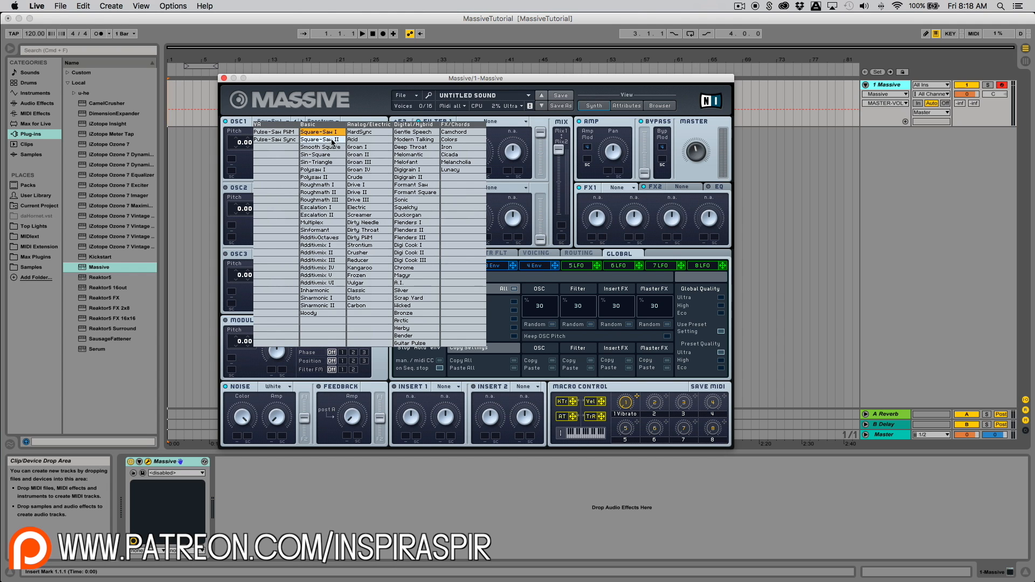
click(265, 122)
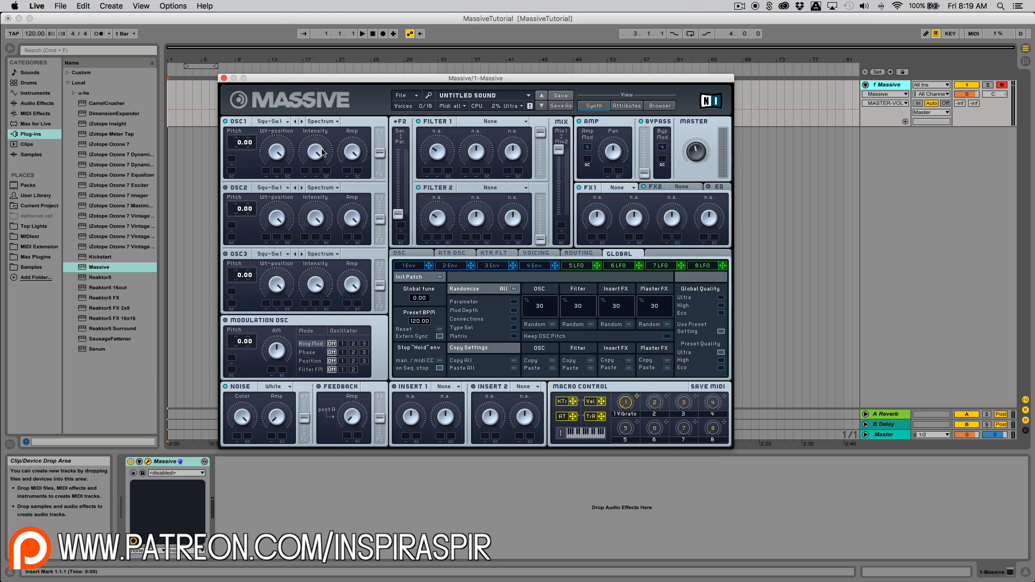
click(277, 123)
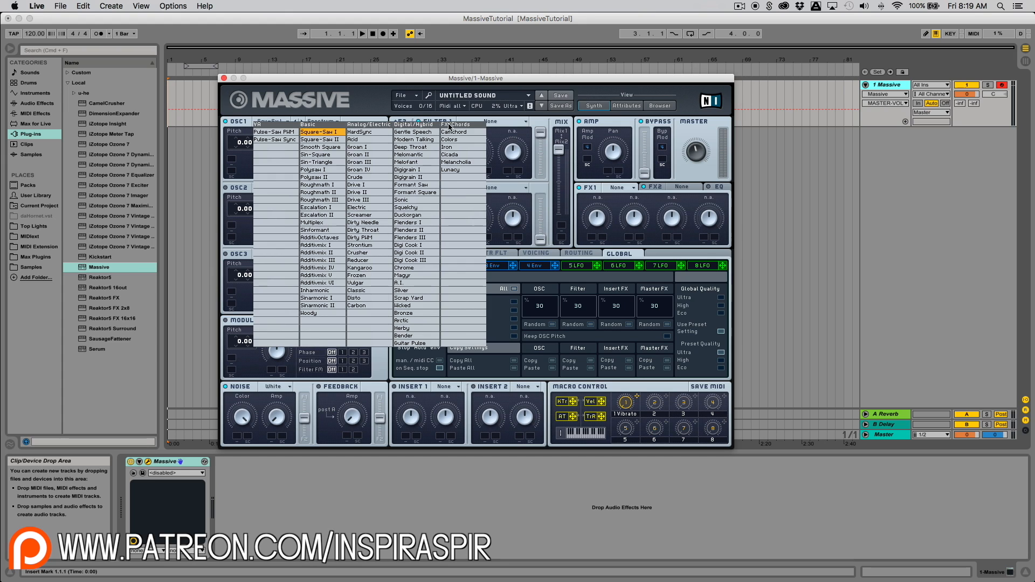
click(307, 132)
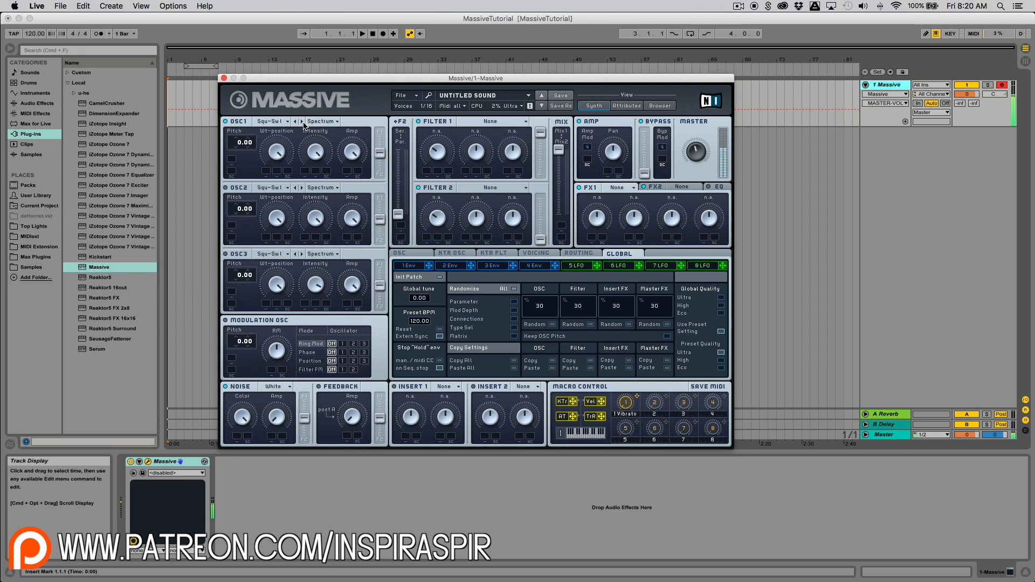
Step: Audition OSC1's wavetables one after another up to Woody, and set OSC1 back to Square-Saw I
click(302, 122)
click(303, 122)
click(303, 121)
click(302, 122)
click(303, 122)
click(302, 122)
click(302, 122)
click(302, 122)
click(302, 122)
click(302, 122)
click(302, 122)
click(302, 122)
click(303, 122)
click(303, 122)
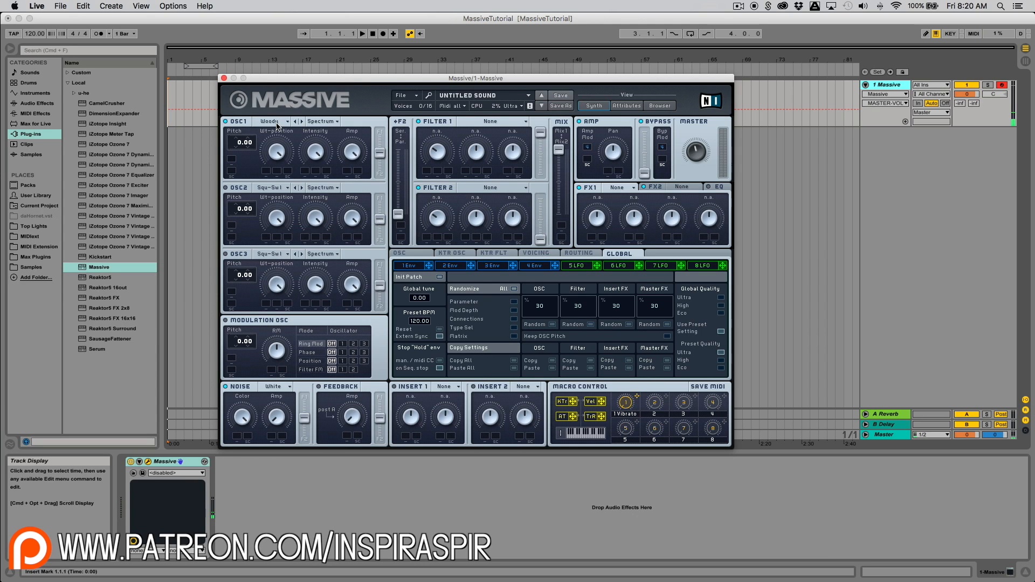
click(277, 124)
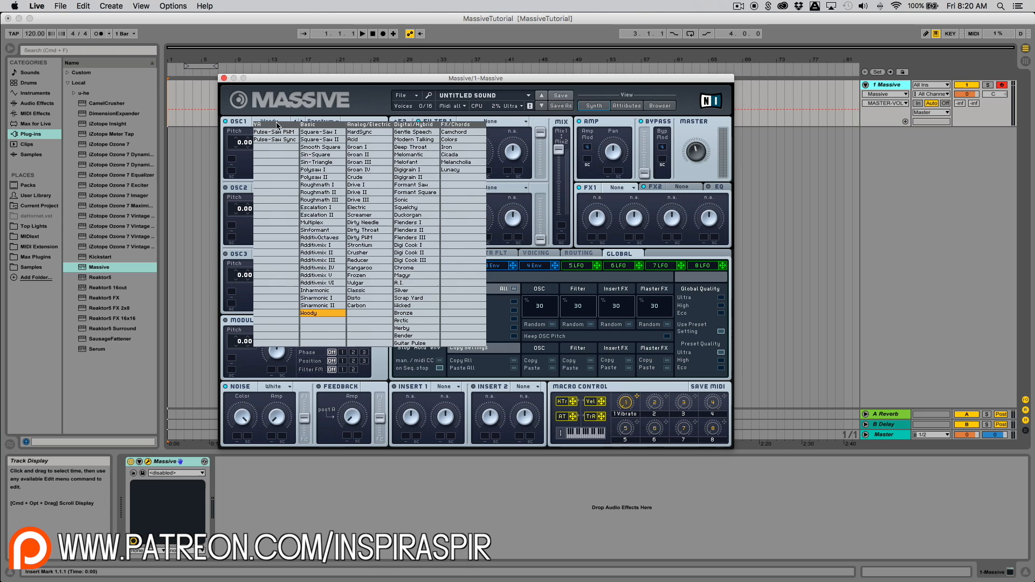
click(322, 135)
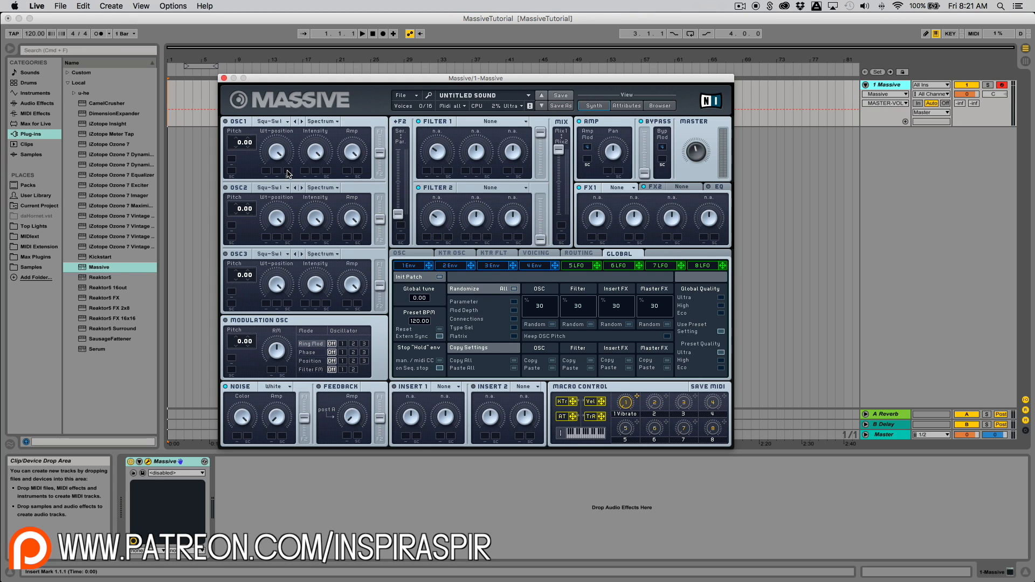
Step: Toggle the on/off switches of OSC1, OSC2 and OSC3
click(226, 122)
click(225, 187)
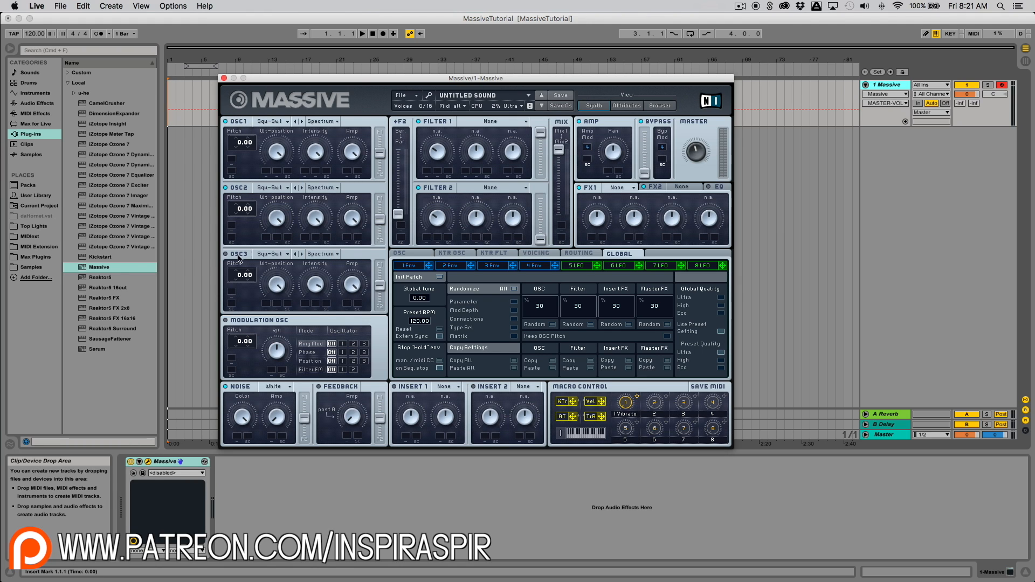
click(226, 254)
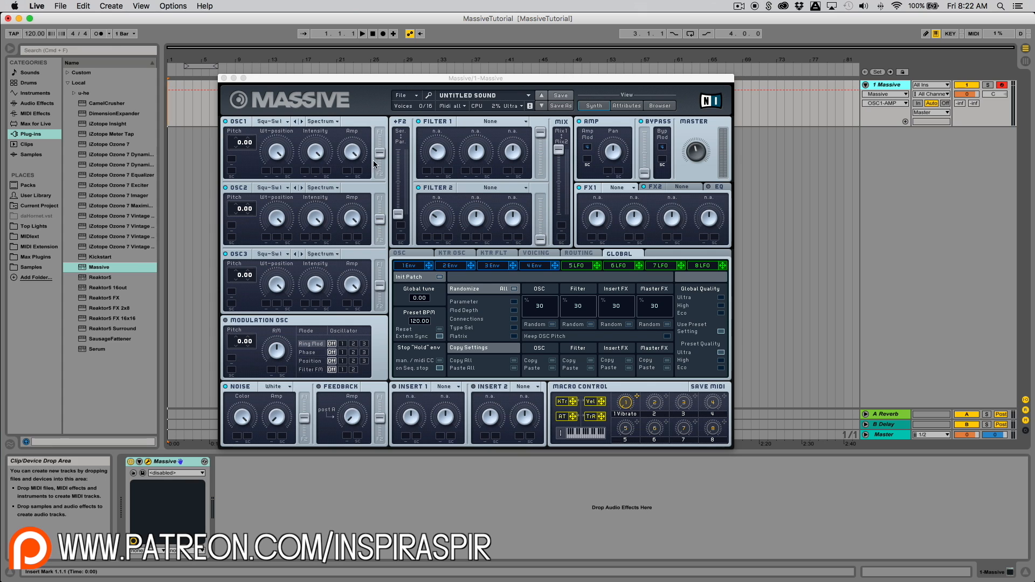
Step: Choose the Square-Saw I wavetable for OSC1 and sweep its Wt-position down and back up to maximum
click(278, 148)
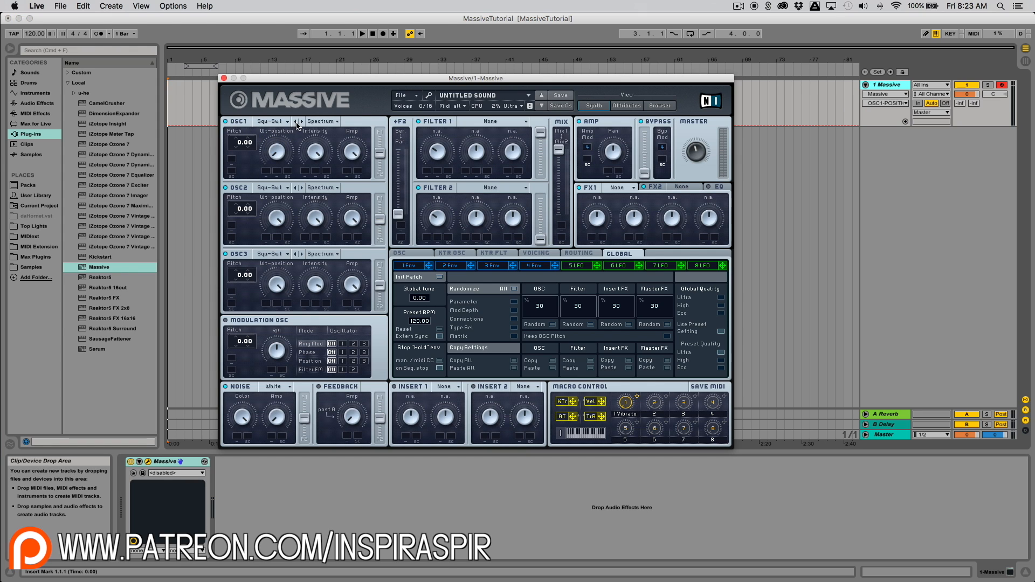
click(281, 122)
click(323, 133)
drag(278, 156, 305, 56)
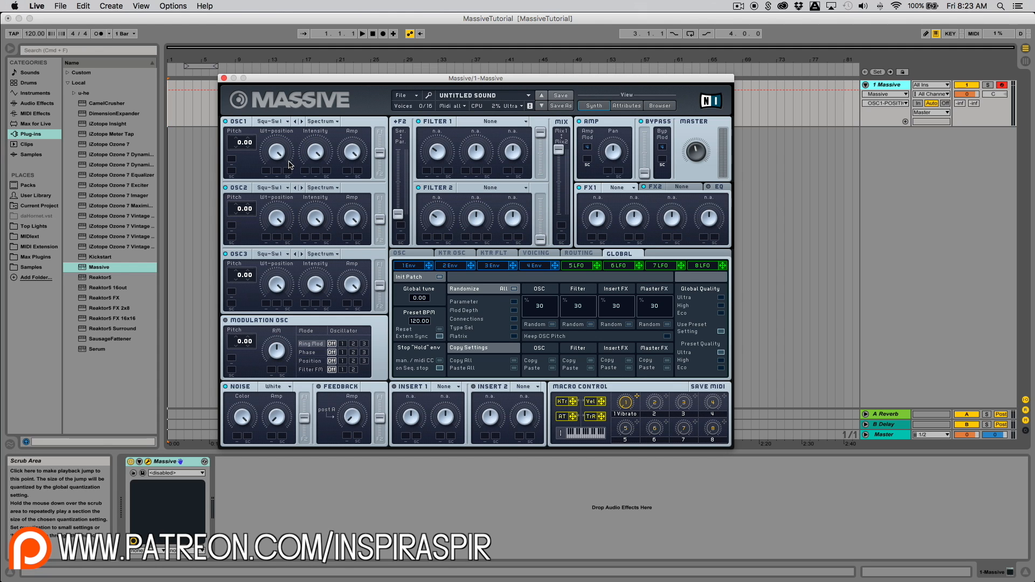
drag(280, 155, 271, 191)
drag(276, 154, 292, 104)
drag(275, 153, 283, 132)
Step: Try out OSC1's Intensity and Amp knobs, ending with both turned back up
drag(314, 147, 317, 122)
drag(319, 152, 322, 143)
drag(311, 155, 317, 122)
click(354, 155)
mouse_move(354, 158)
mouse_down()
mouse_move(352, 133)
mouse_move(353, 149)
mouse_up()
Step: Sweep OSC1's pitch to hear the effect, raising it to about 7.06 semitones
click(249, 146)
mouse_move(250, 143)
mouse_down()
mouse_move(270, 98)
mouse_move(239, 144)
mouse_up()
drag(244, 145, 263, 124)
drag(278, 150, 277, 122)
drag(249, 142, 258, 44)
drag(252, 147, 271, 53)
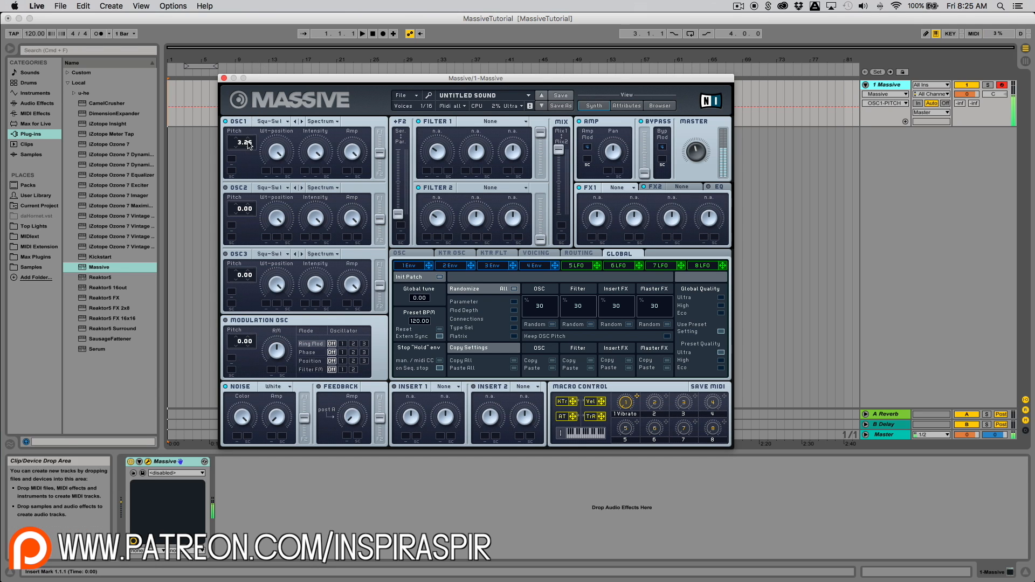
drag(248, 143, 253, 70)
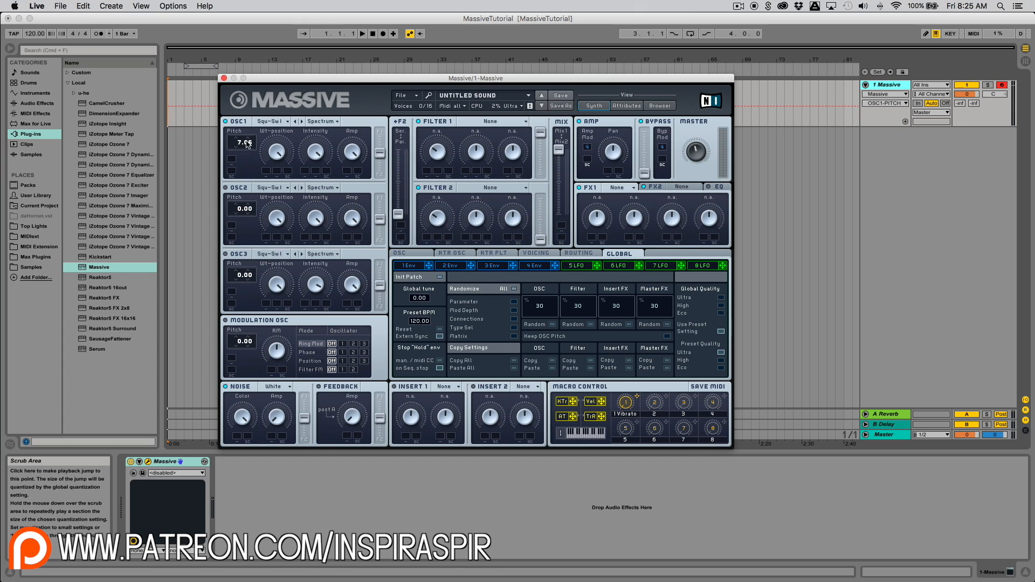
Step: Set OSC1's pitch to -12.00
drag(252, 136, 242, 124)
drag(242, 173, 300, 141)
double_click(241, 151)
drag(239, 144, 242, 152)
double_click(240, 143)
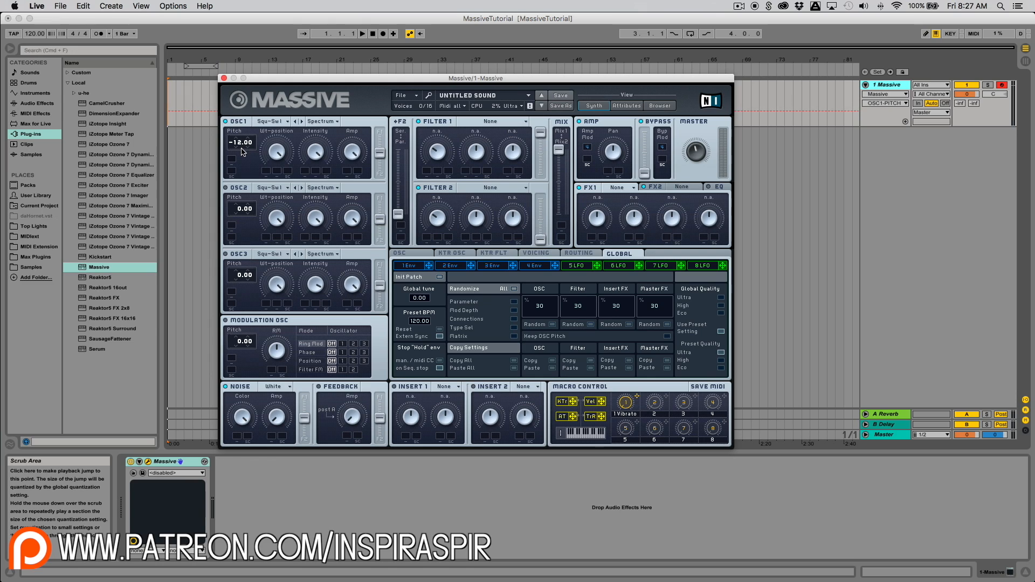
Step: Set the pitches of OSC1, OSC2 and OSC3 to 0.00, -12.00 and -24.00, and adjust OSC3's Intensity
double_click(242, 150)
drag(325, 283, 332, 261)
click(381, 153)
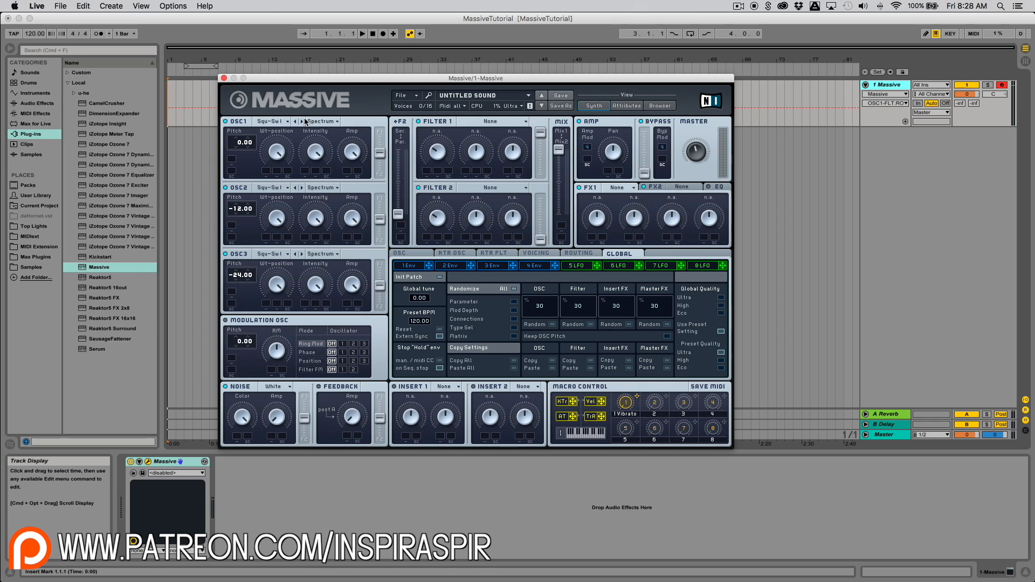
Step: Review the wavetable modes offered for OSC1 and keep Spectrum
click(335, 123)
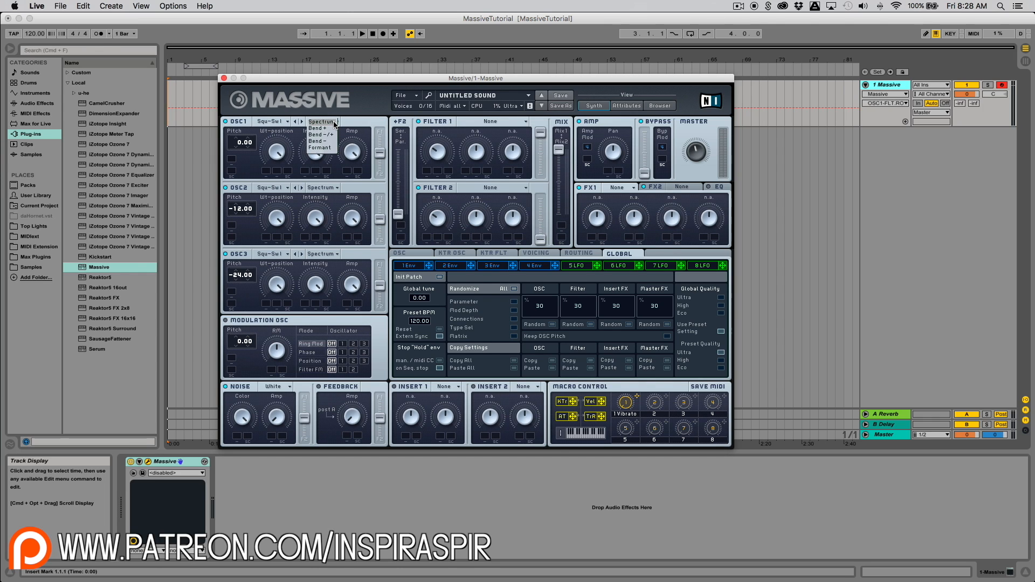
click(333, 123)
click(333, 123)
click(328, 123)
click(326, 124)
click(378, 118)
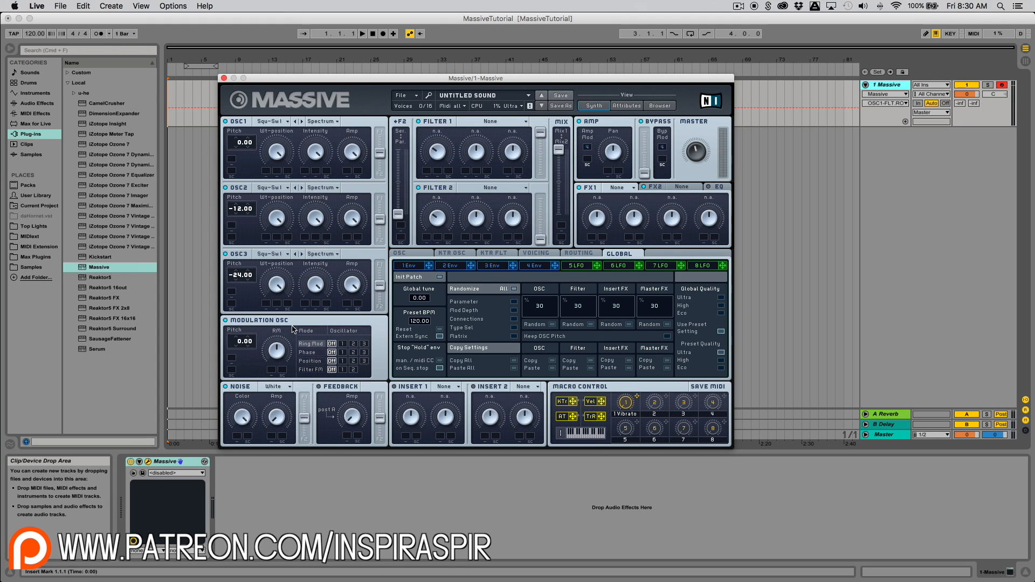
Step: View the Modulation OSC's Phase, Position and Filter FM modes one after another
click(310, 353)
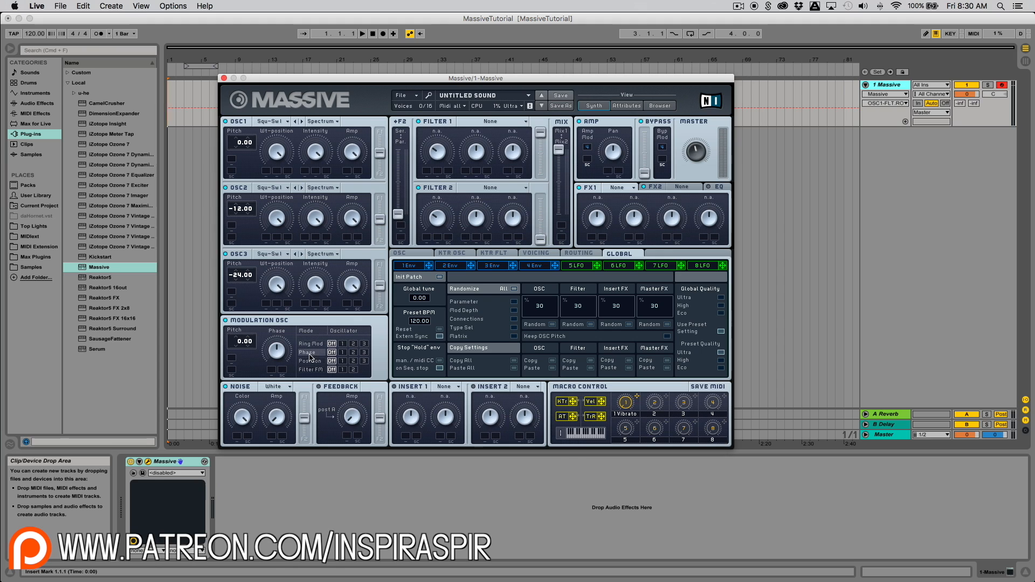
click(313, 361)
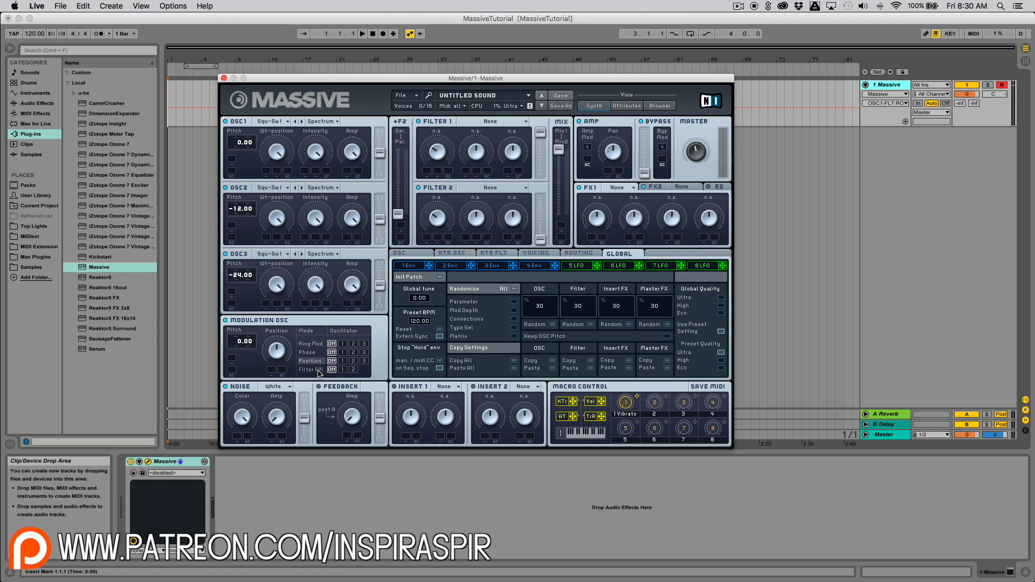
click(318, 371)
Step: Raise the Modulation OSC's Phase amount with oscillator 1 as the target, and switch the target to oscillator 3
click(314, 354)
click(343, 353)
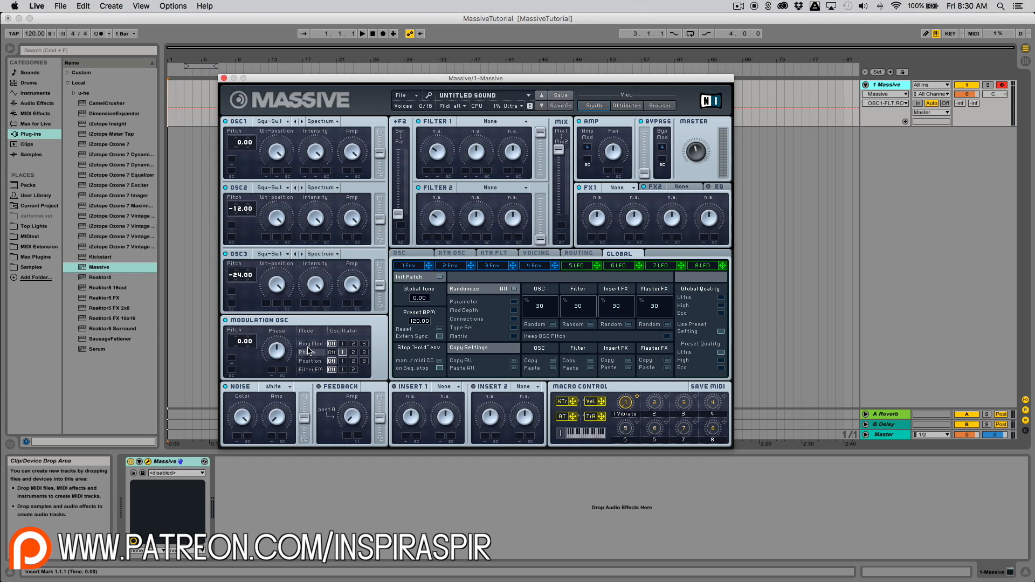
click(279, 351)
drag(280, 362, 281, 411)
drag(278, 355, 279, 337)
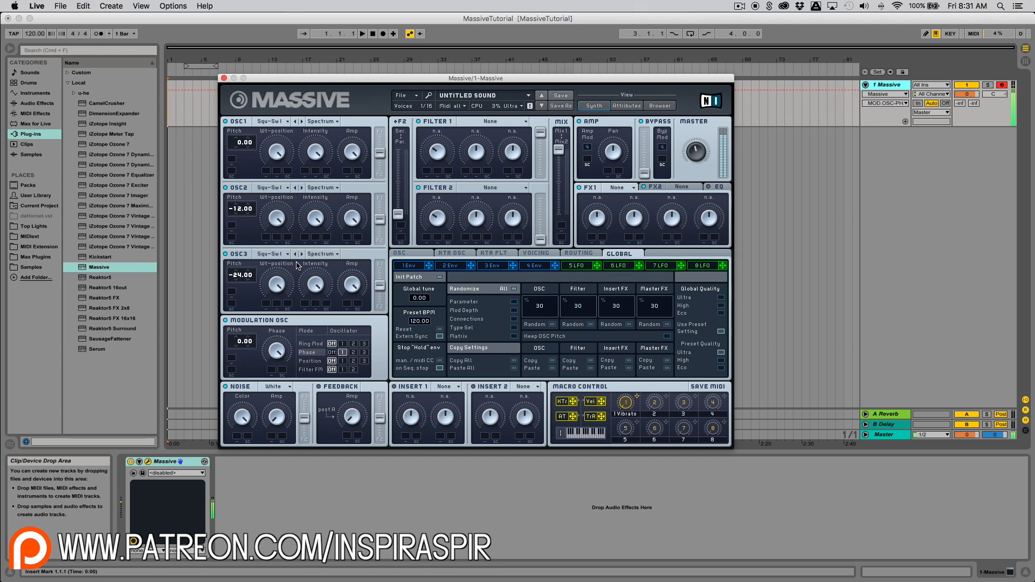
click(365, 354)
Step: Target oscillator 1 with the Modulation OSC's Ring Mod and sweep the RM amount
click(315, 344)
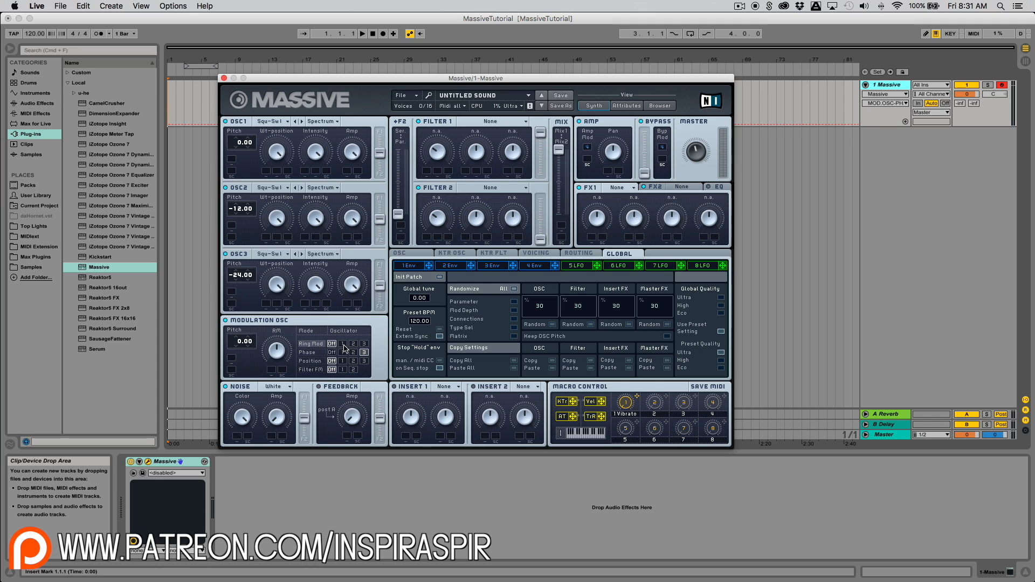
click(343, 343)
drag(275, 352, 280, 353)
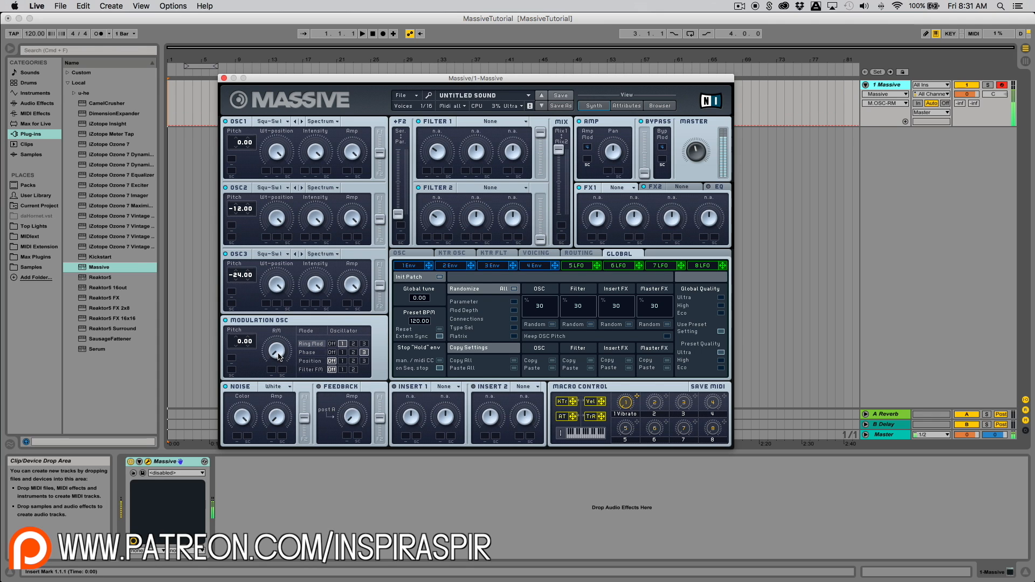
drag(278, 356, 295, 248)
Step: Target oscillator 2 with the Modulation OSC's Position mode, sweep its amount, and switch the displayed mode back to Phase
click(316, 361)
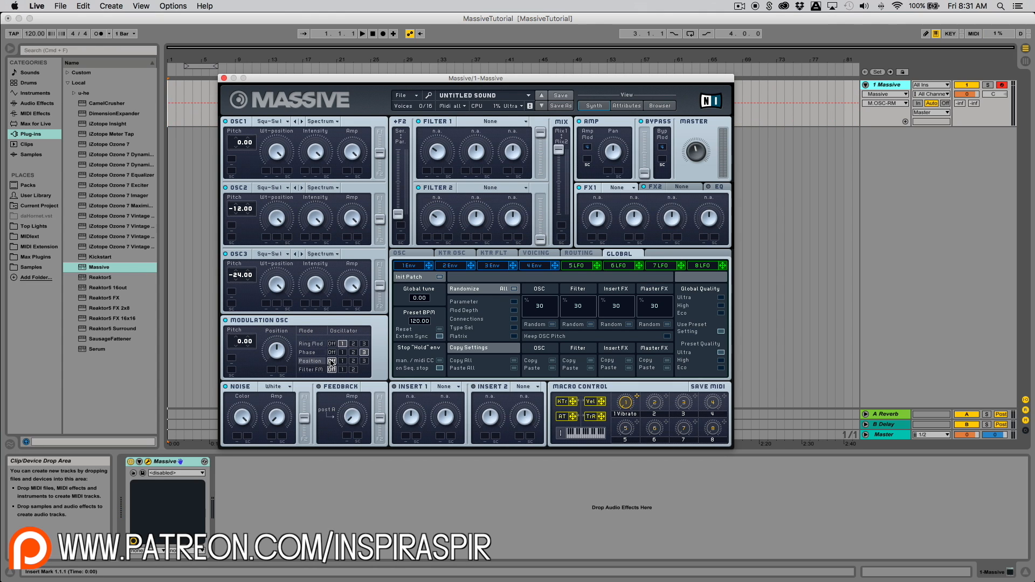
click(353, 361)
drag(278, 354, 310, 260)
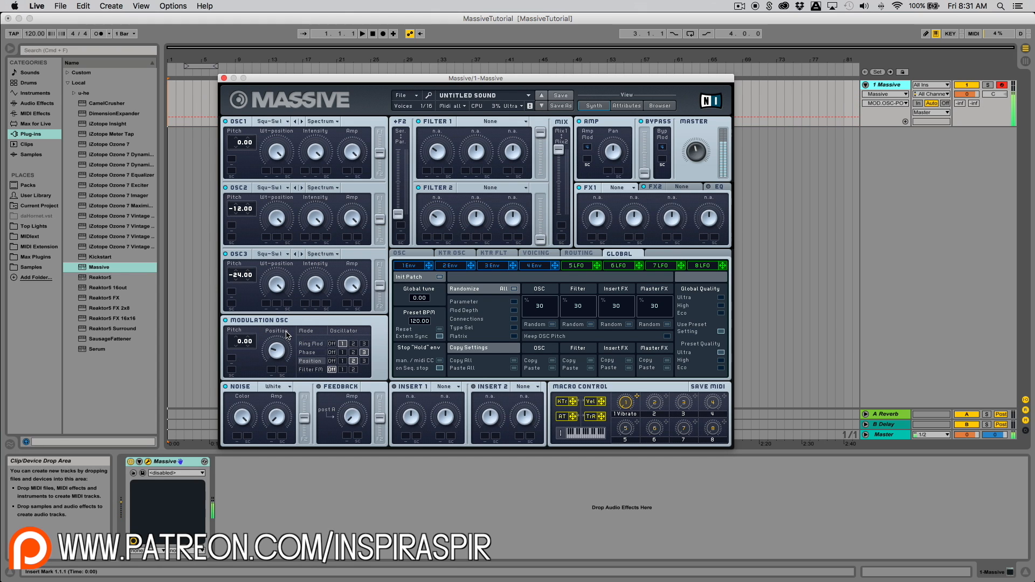
click(315, 353)
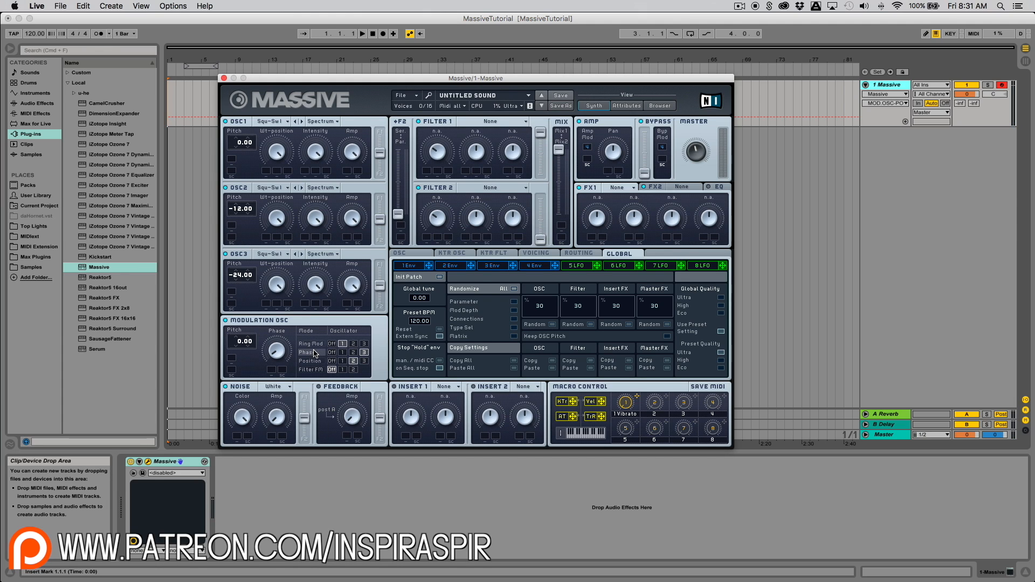
click(238, 348)
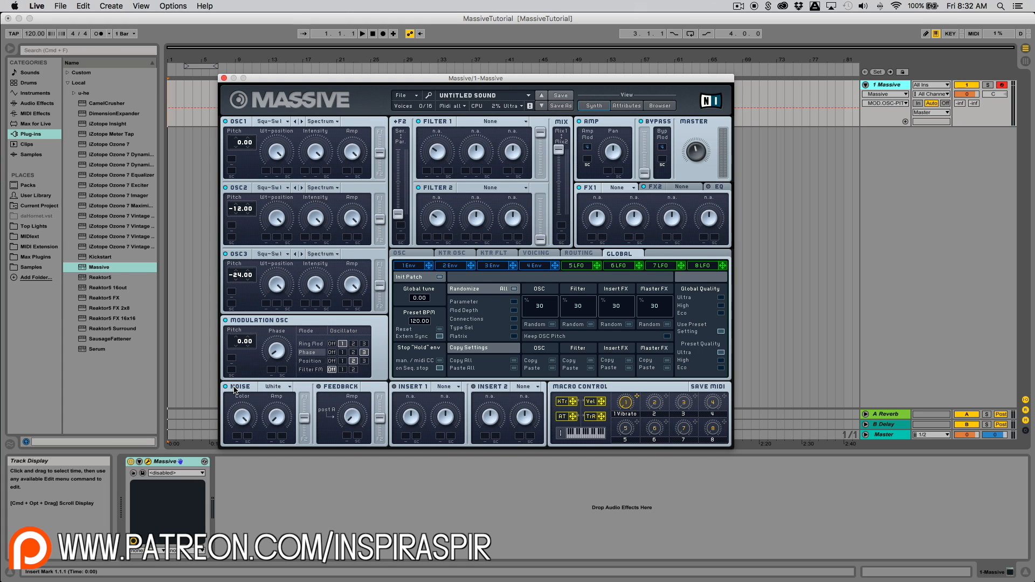
Step: Try the Water Pipes noise while sweeping its Color and Amp, and return the noise type to White Noise
click(282, 387)
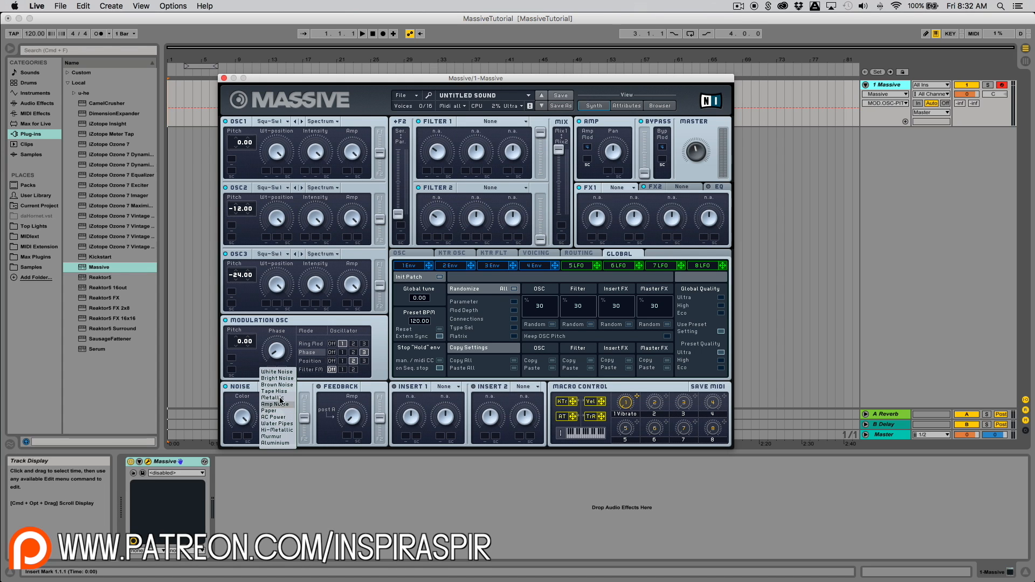
click(287, 425)
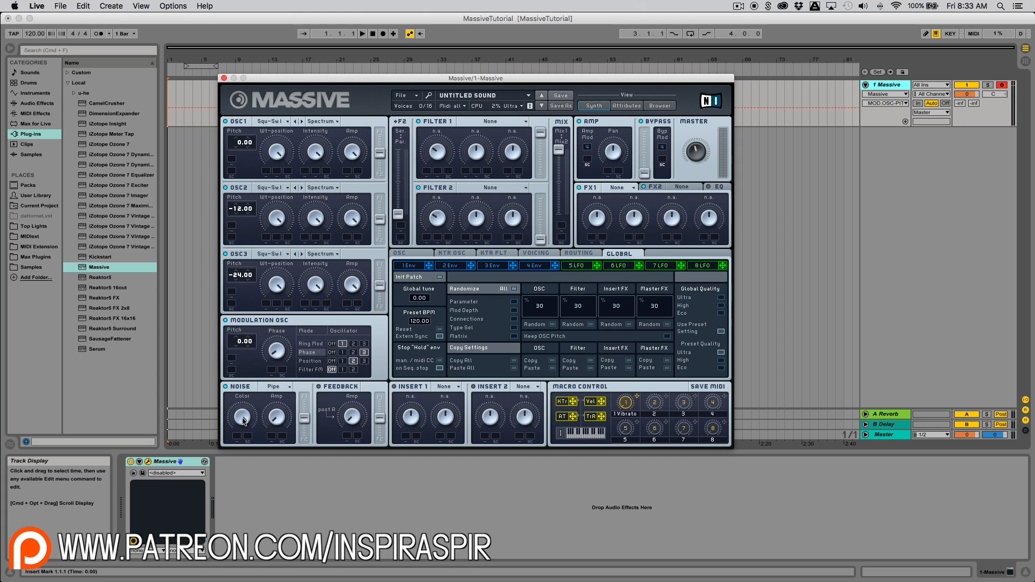
drag(242, 419, 259, 333)
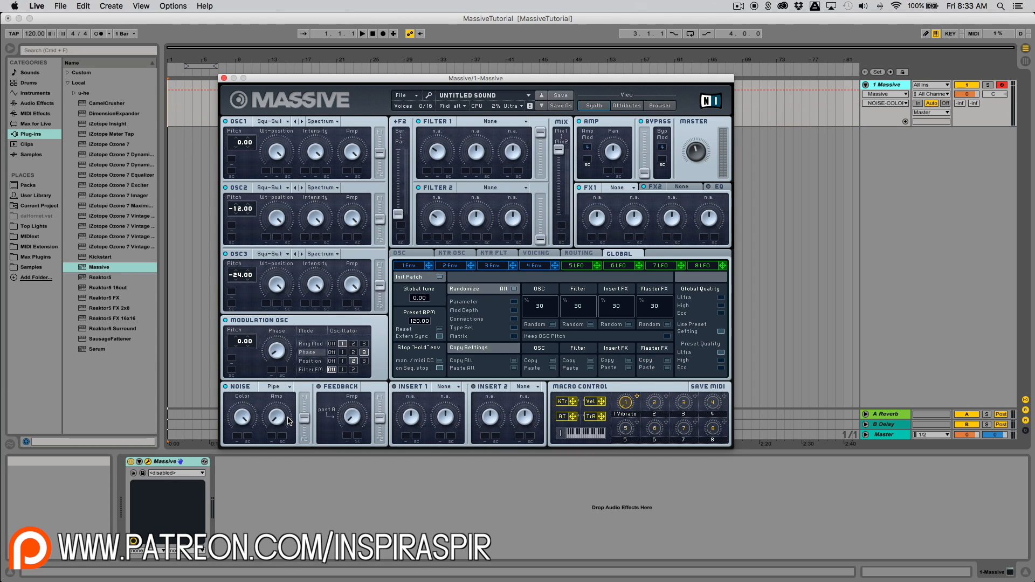
drag(286, 421, 301, 326)
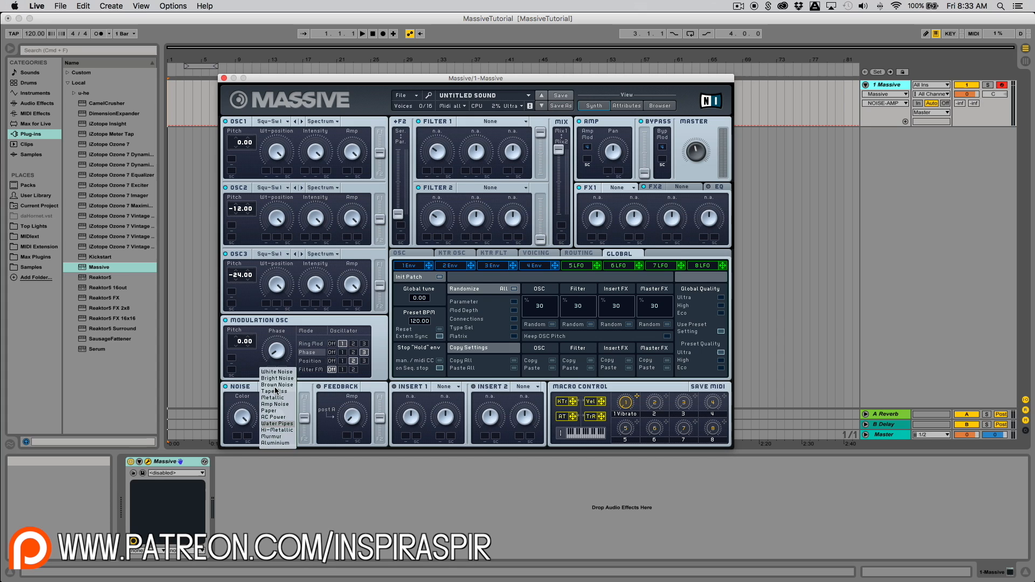
click(277, 372)
mouse_move(278, 418)
mouse_down()
mouse_move(282, 398)
mouse_move(274, 422)
mouse_move(240, 431)
mouse_move(241, 397)
mouse_move(280, 432)
mouse_up()
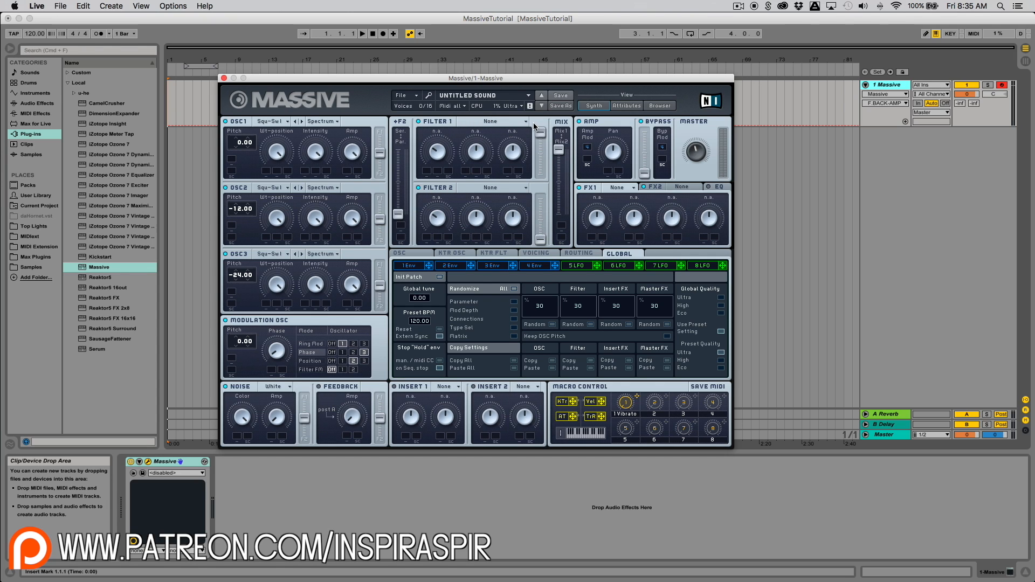
Step: Set Filter 1 to Lowpass 4 and try its Cutoff and Resonance
click(503, 123)
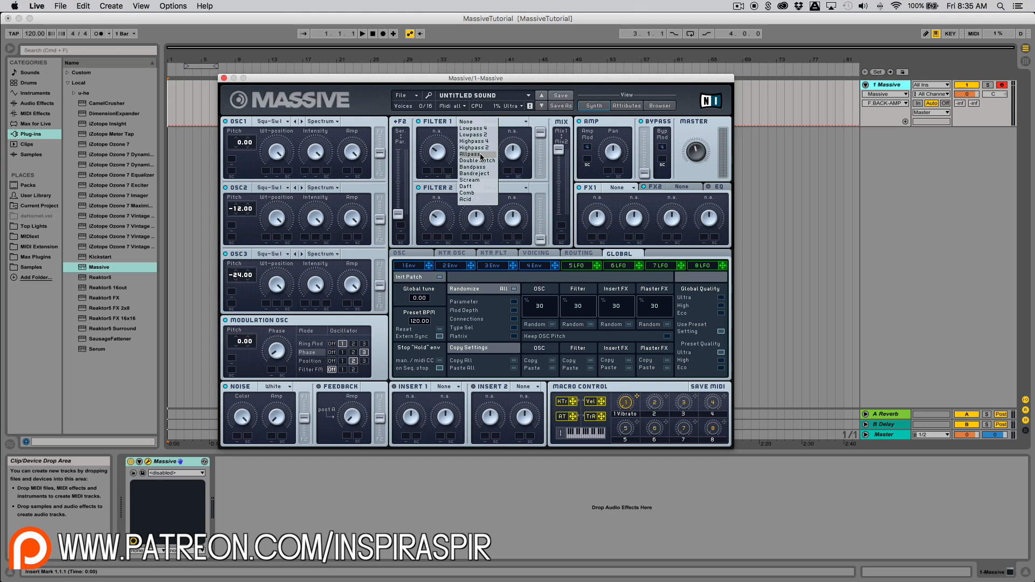
click(480, 128)
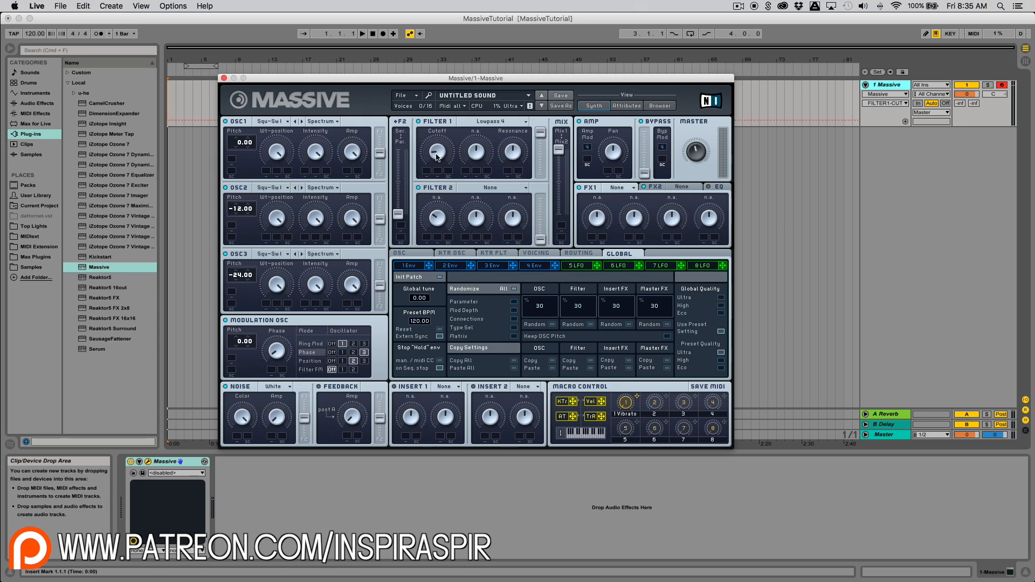
mouse_move(437, 157)
mouse_down()
mouse_move(436, 142)
mouse_move(439, 151)
mouse_up()
click(513, 152)
click(476, 150)
Step: Try the Bandreject type on Filter 1 and set it back to Lowpass 4
click(492, 124)
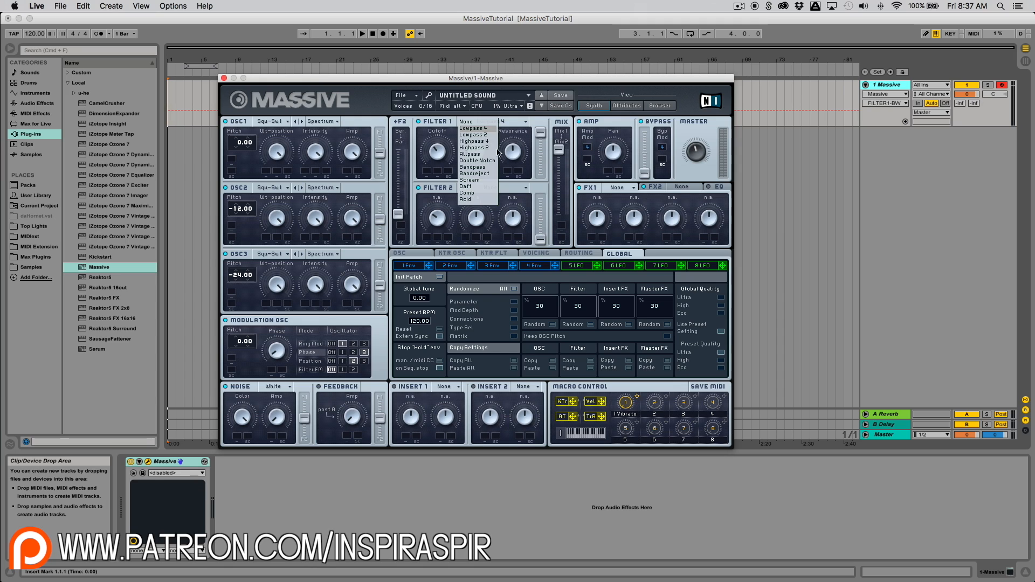
click(486, 174)
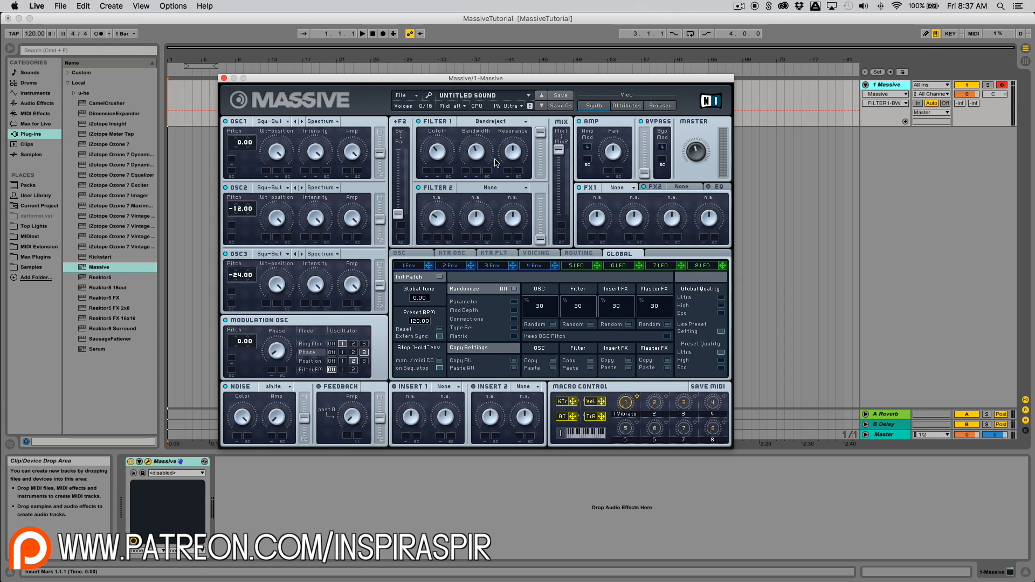
click(492, 121)
click(475, 142)
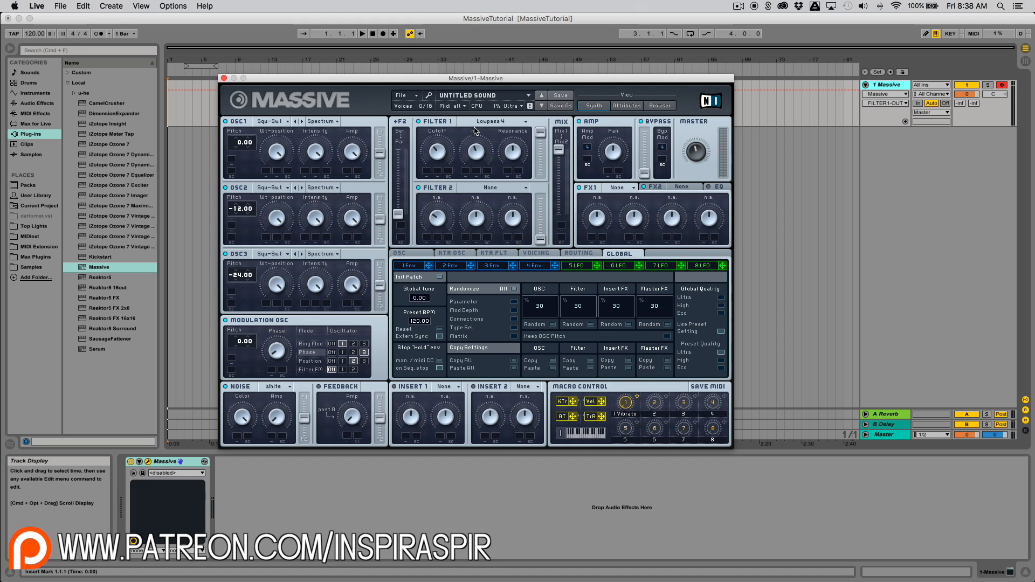
Step: Lower Filter 1's output fully, play a test note, and restore the output to maximum
drag(540, 139, 539, 179)
key(a)
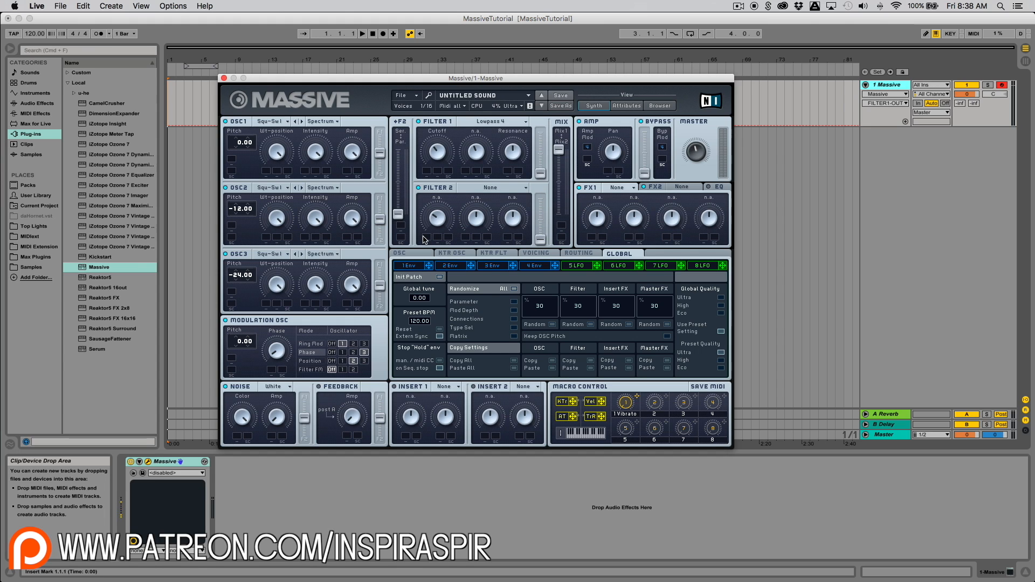
drag(541, 173, 540, 132)
Step: Set Filter 2 to Highpass 4, adjust its Cutoff and Resonance, and raise its output to maximum
click(500, 188)
click(475, 208)
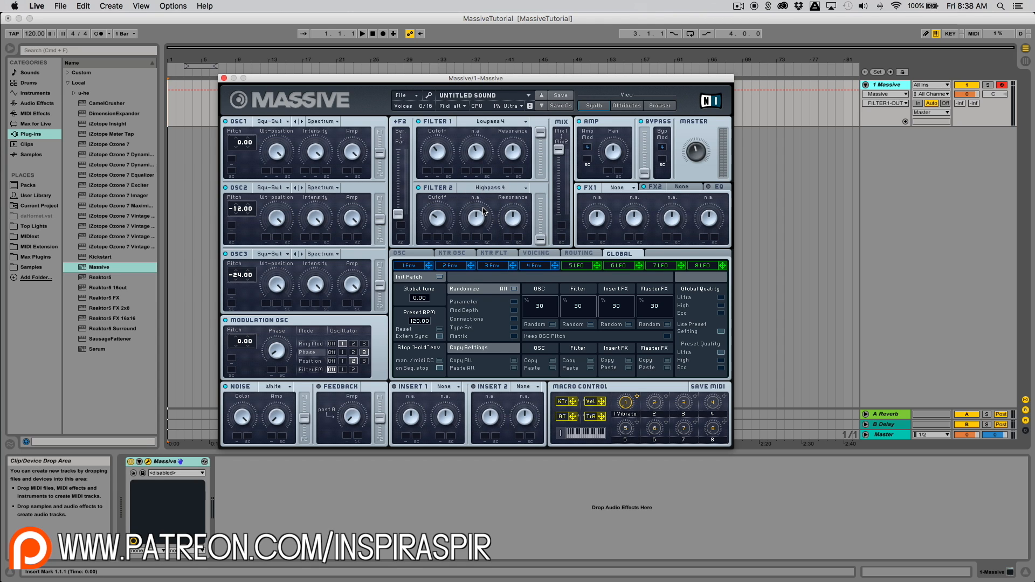
drag(441, 217, 440, 224)
drag(516, 214, 540, 172)
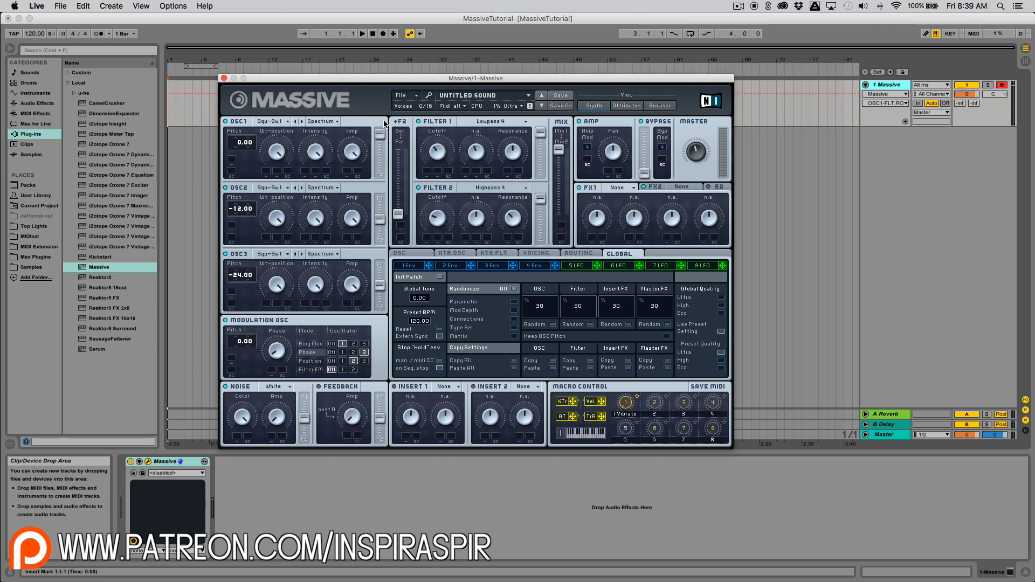
Step: Sweep OSC1's filter routing between Filter 1 and Filter 2 and return it to the middle
drag(380, 152, 380, 130)
drag(381, 134, 380, 197)
drag(379, 174, 379, 153)
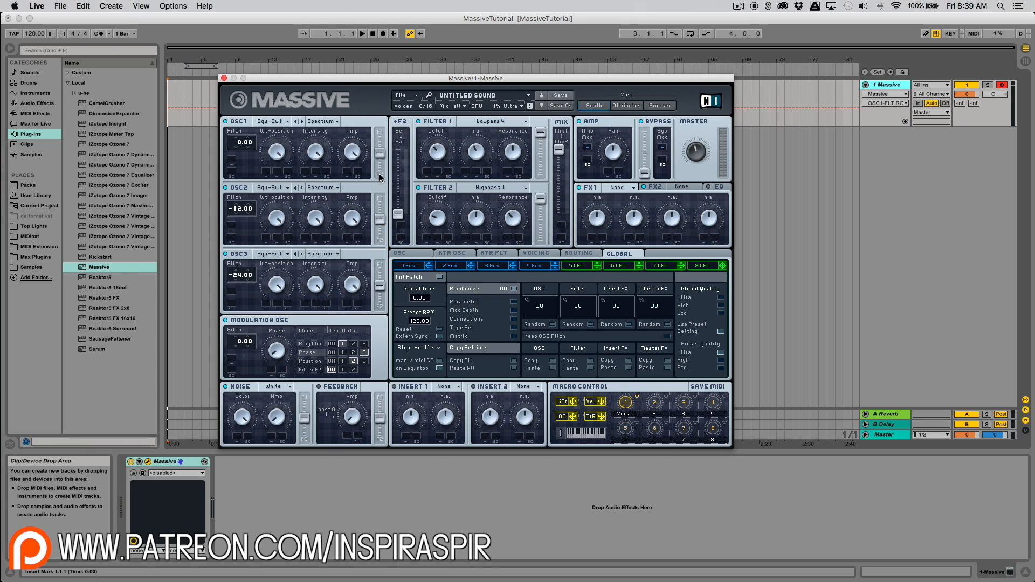
click(543, 134)
click(382, 152)
drag(382, 152, 380, 142)
drag(380, 143, 379, 153)
Step: Display the 4 Env envelope, center the Amp section's Pan, and play a test note
click(535, 267)
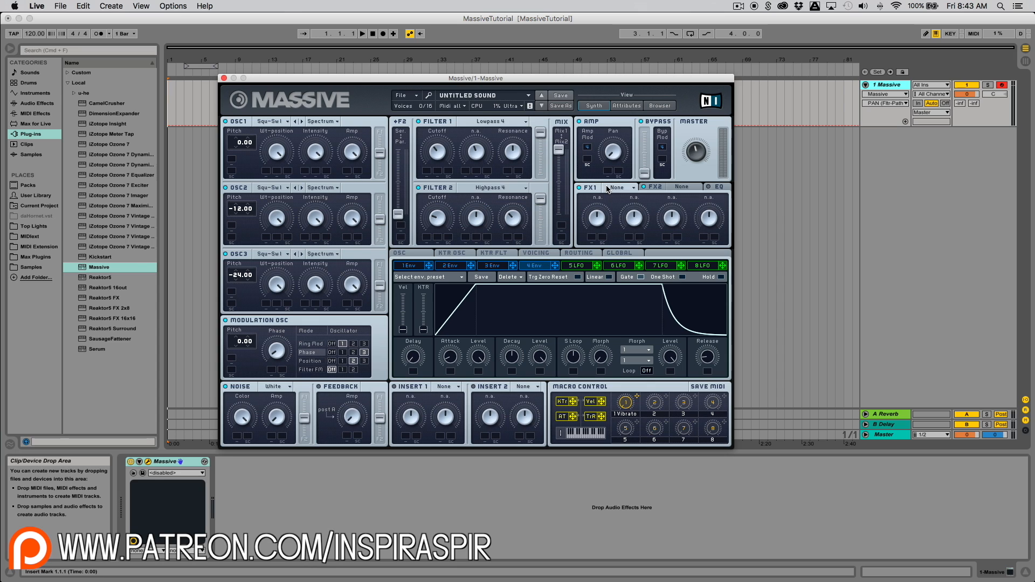
drag(614, 160, 619, 83)
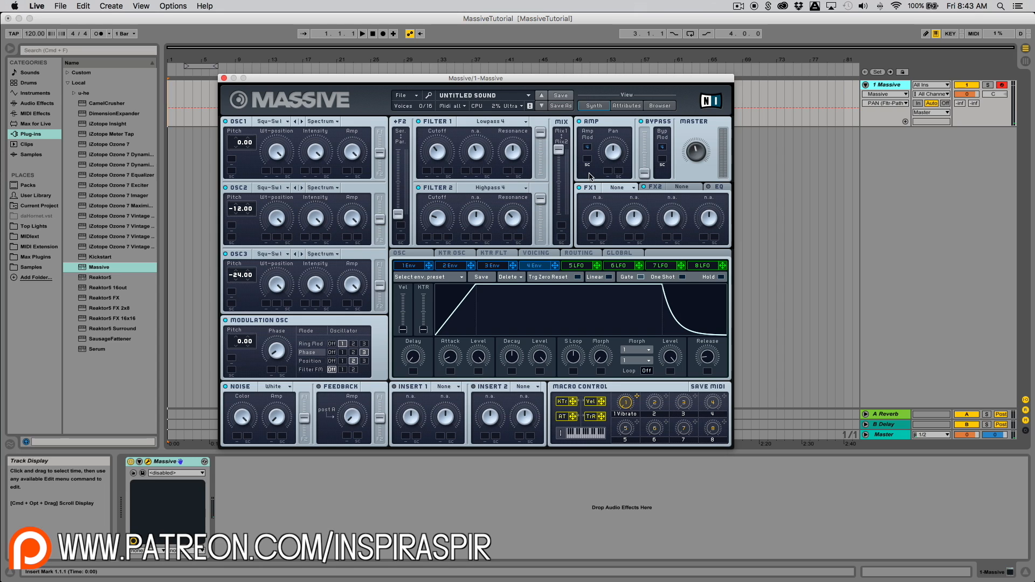
key(a)
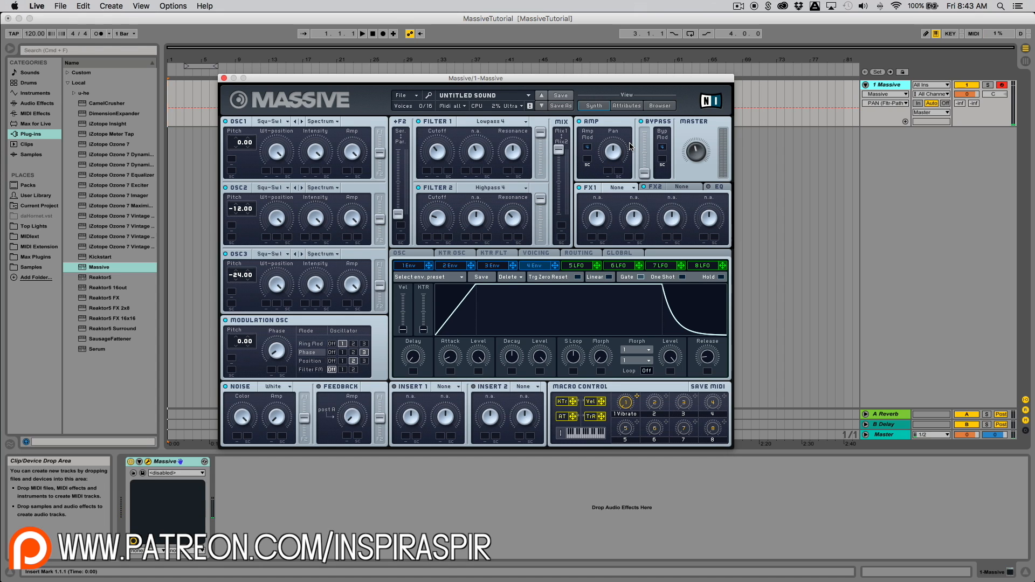
Step: Raise the Master volume
click(644, 152)
click(696, 151)
drag(696, 146, 705, 119)
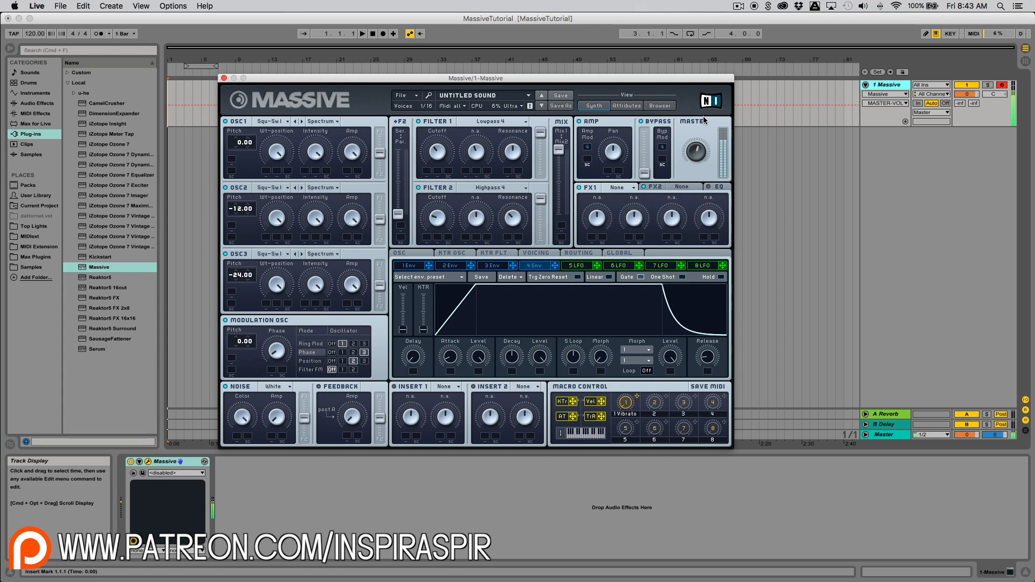
Step: Load Reverb in FX1 and Delay Synced in FX2, and display the EQ controls
click(659, 188)
click(618, 189)
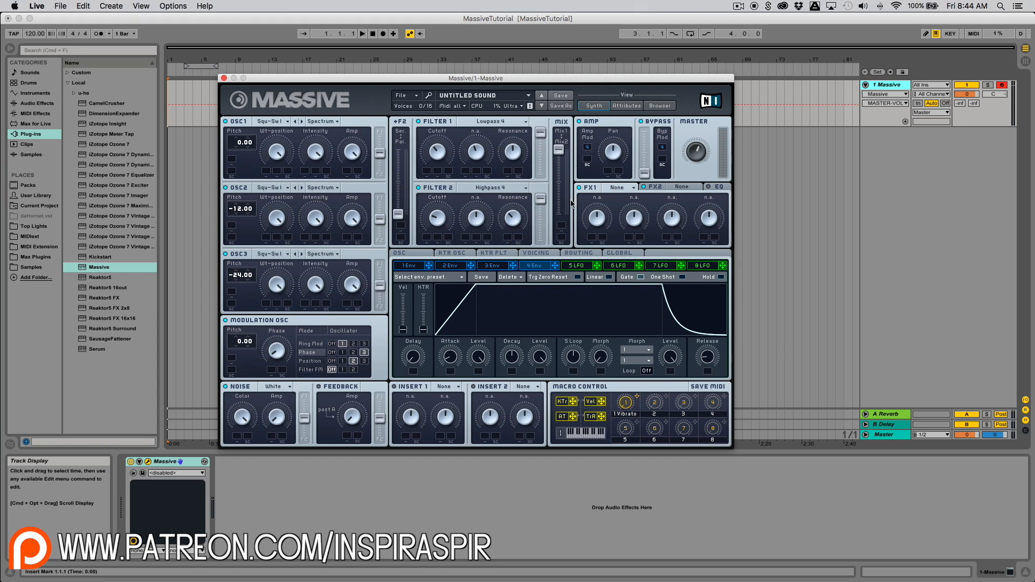
click(627, 190)
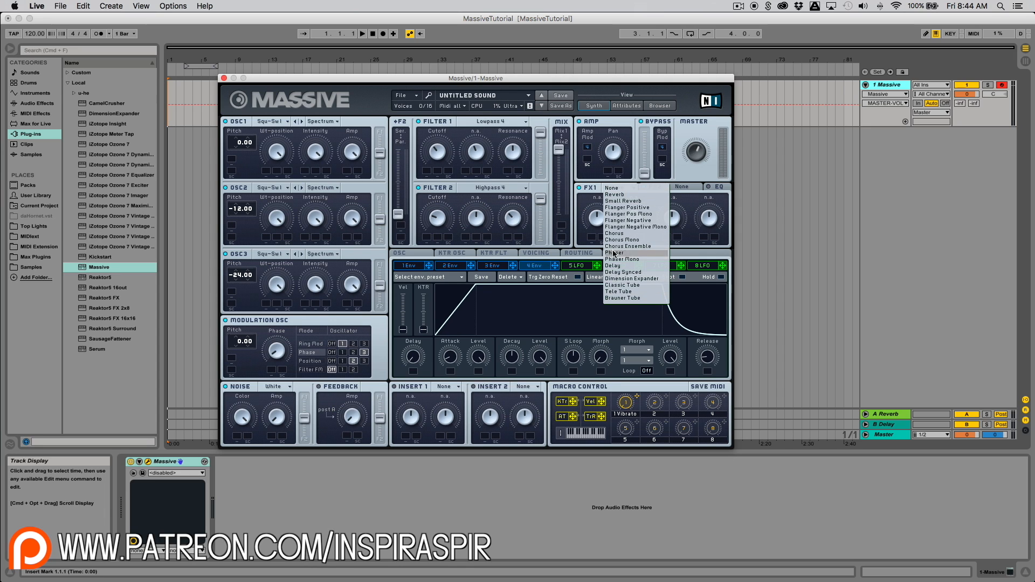
click(624, 195)
click(682, 188)
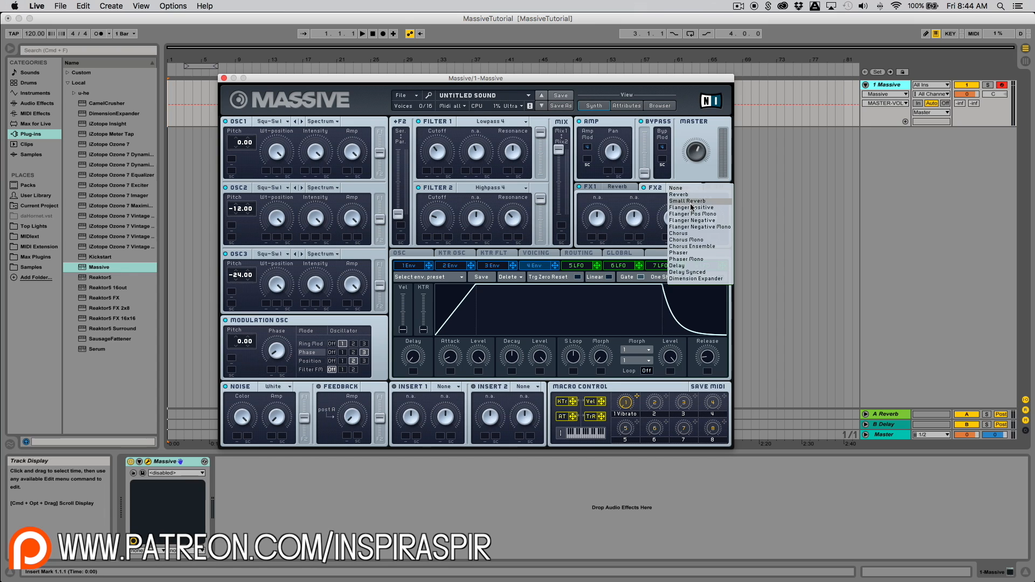
click(676, 189)
click(677, 188)
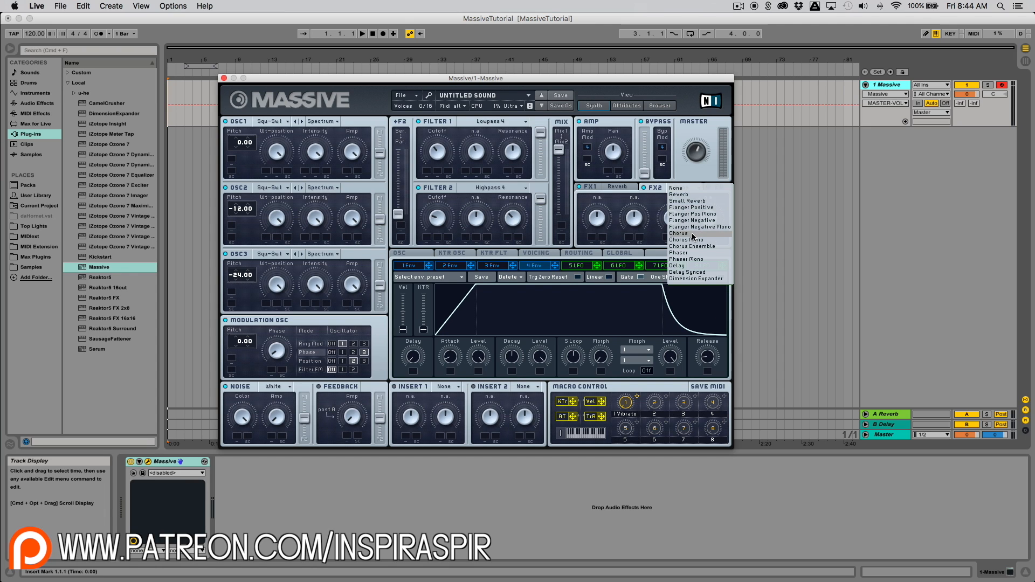
click(696, 273)
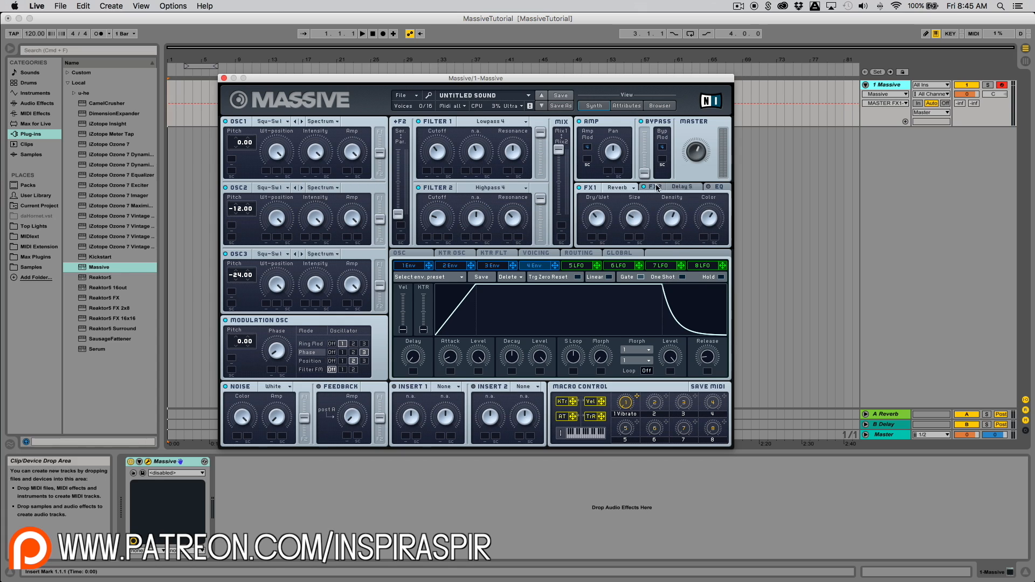
click(718, 189)
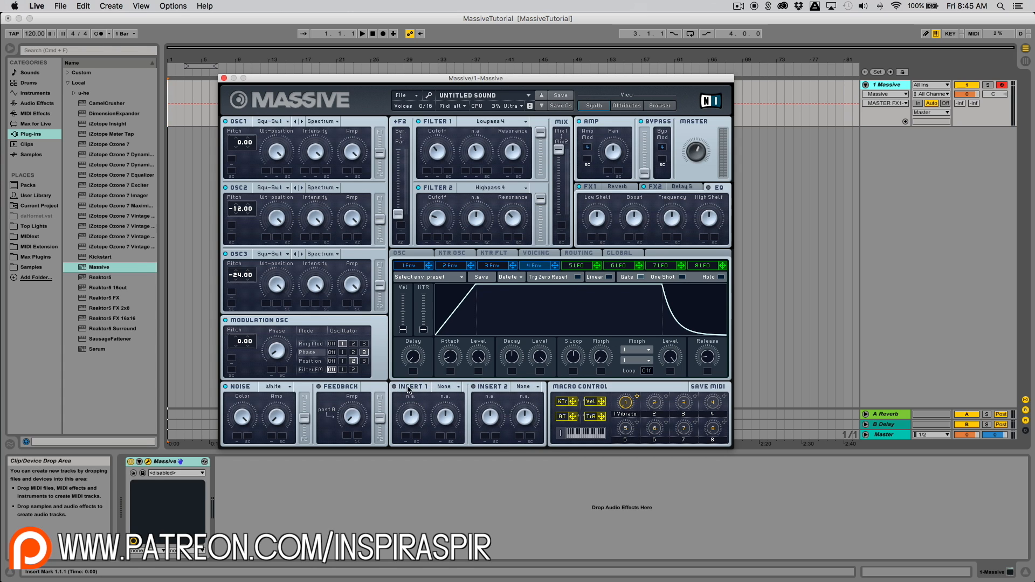
Step: Load Bitcrusher in Insert 1 and adjust its Dry/Wet amount
click(453, 391)
click(456, 391)
click(443, 389)
click(398, 385)
click(443, 388)
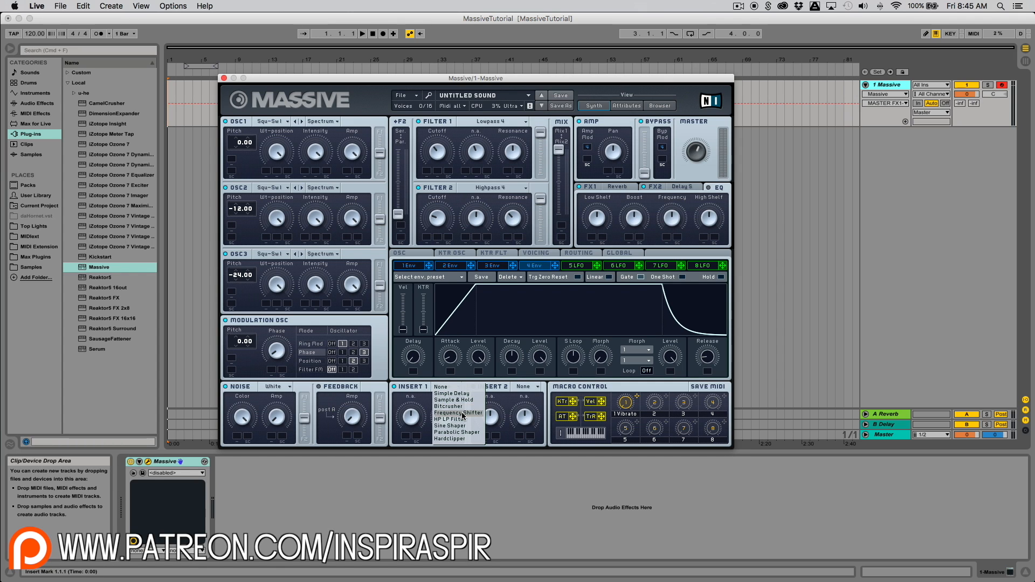
click(456, 407)
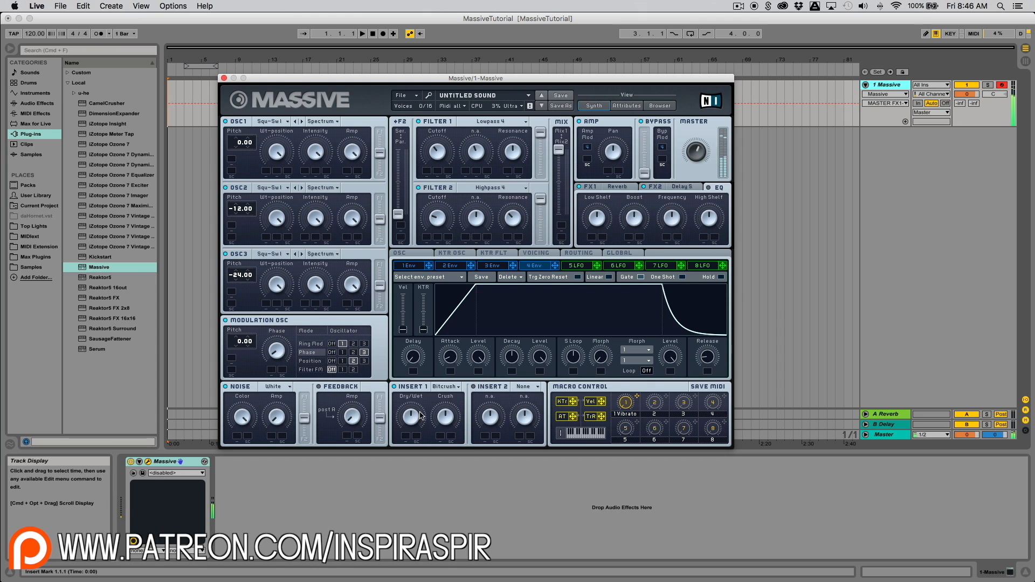
mouse_move(413, 421)
mouse_down()
mouse_move(411, 448)
mouse_move(442, 425)
mouse_move(409, 411)
mouse_up()
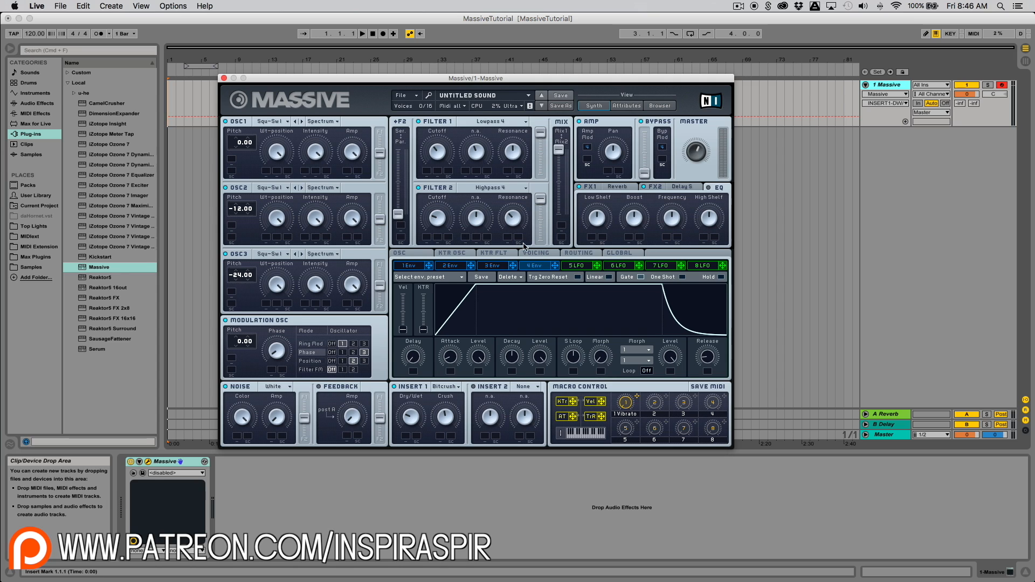
Step: Display the OSC settings page and try Restart via Gate with different phases for oscillator 1
click(412, 255)
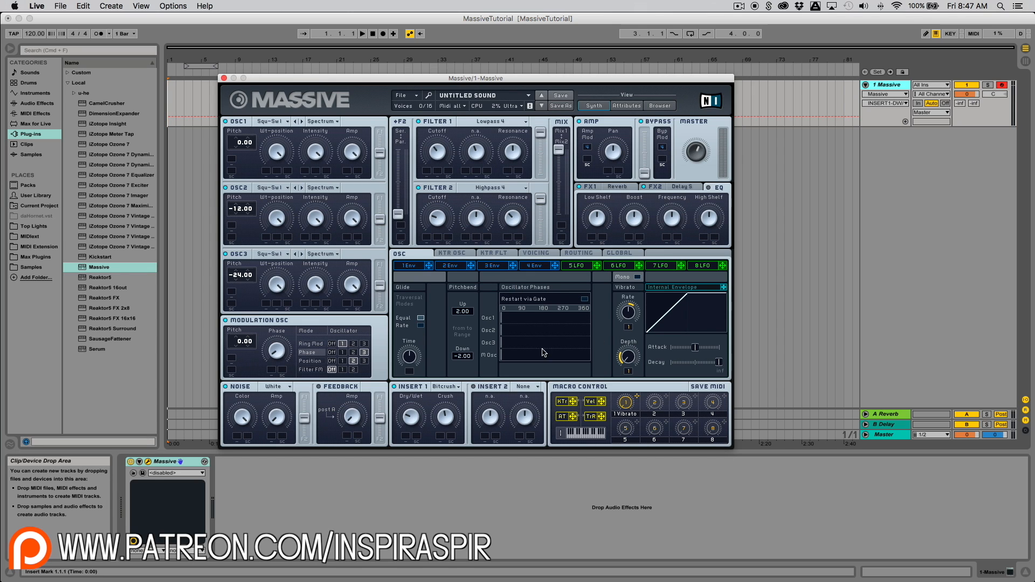
click(584, 299)
mouse_move(532, 321)
mouse_down()
mouse_move(612, 321)
mouse_move(563, 322)
mouse_up()
drag(552, 319, 510, 317)
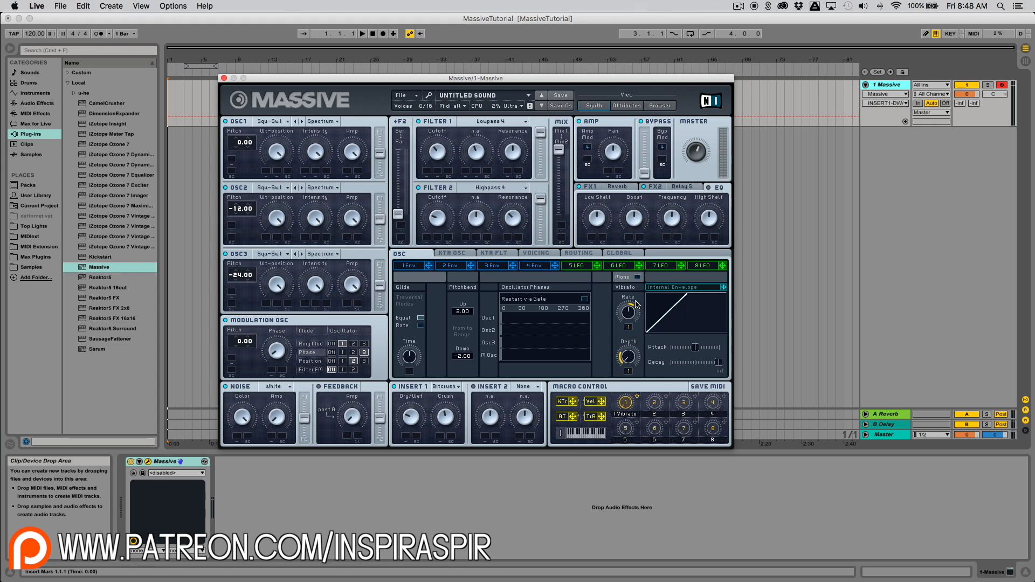
Step: Examine the oscillator and filter key-tracking pages, KTR OSC and KTR FLT
click(472, 253)
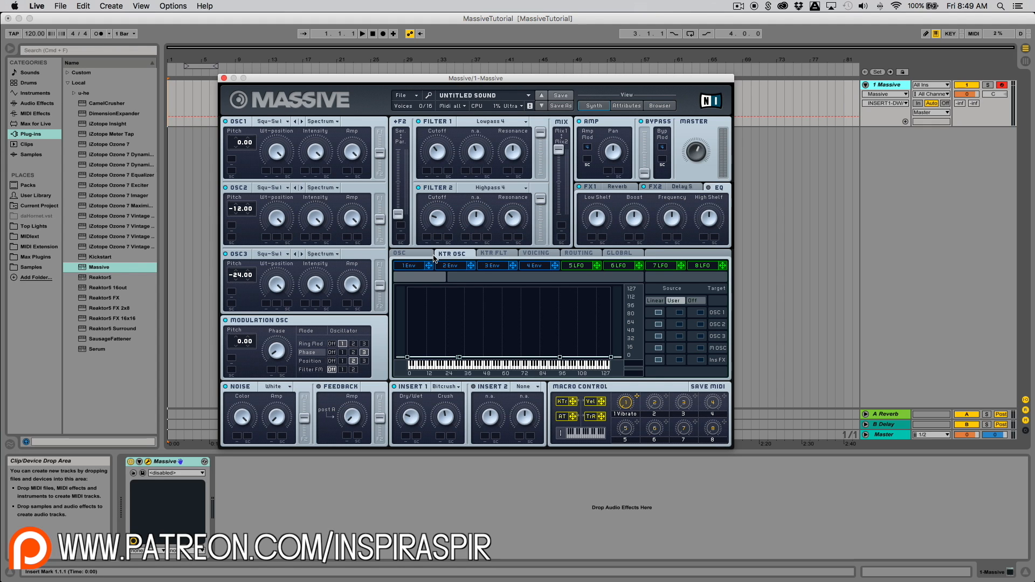
click(506, 254)
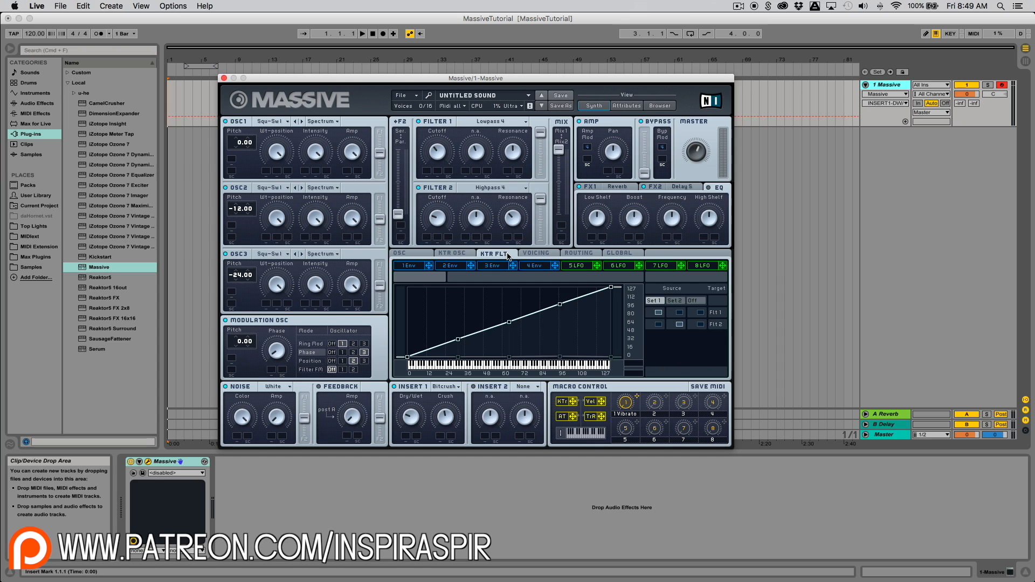
click(463, 254)
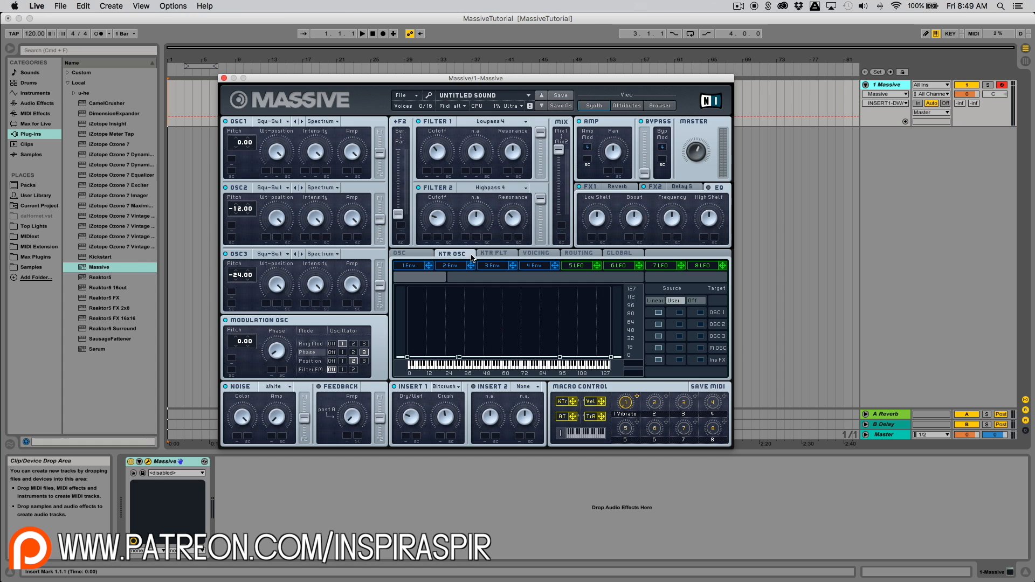
click(505, 254)
click(453, 254)
click(487, 255)
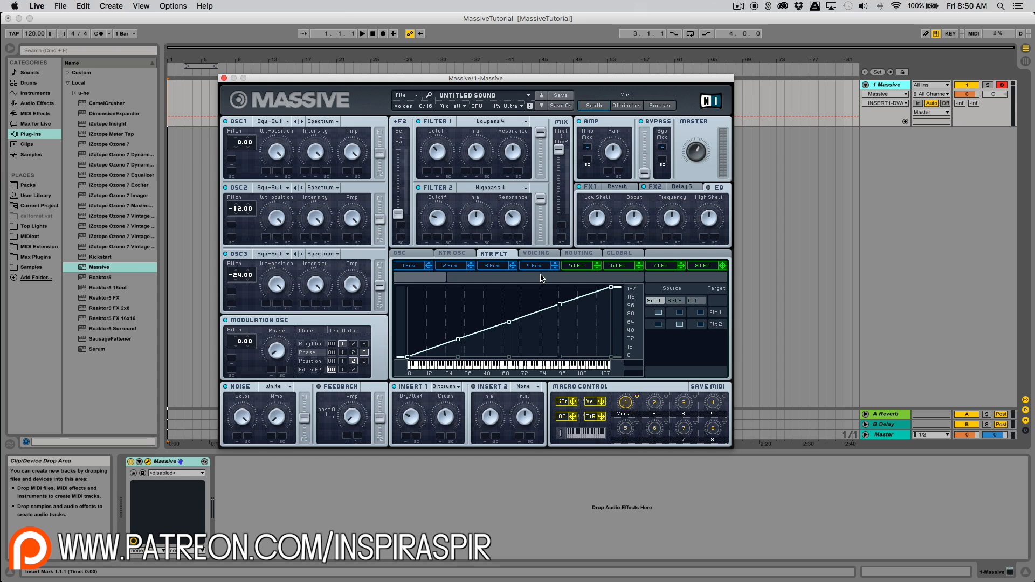
Step: In the Voicing settings, set Unisono to 4 and the mode to Monorotate, and lower the Master volume
click(551, 255)
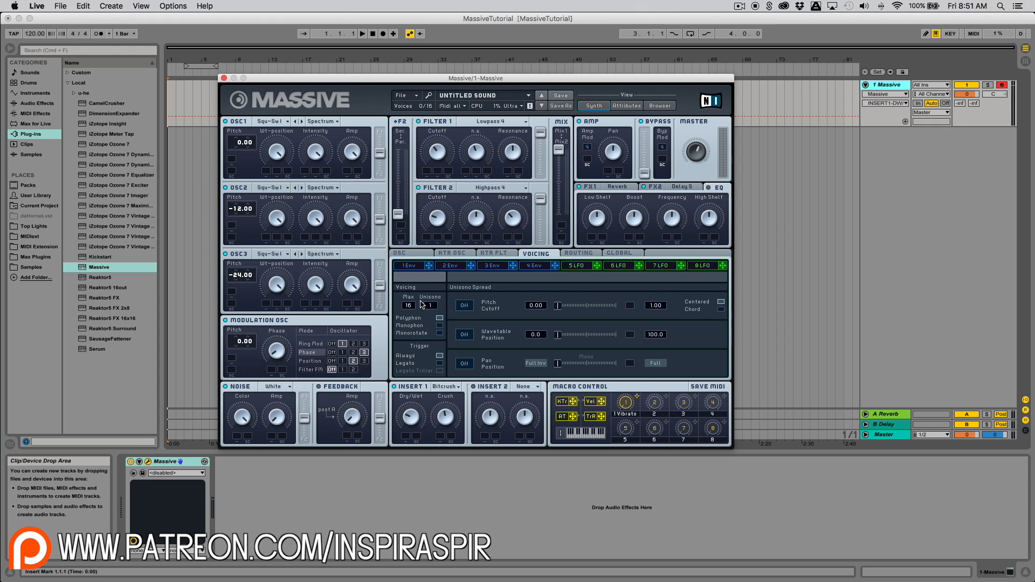
drag(432, 309, 439, 317)
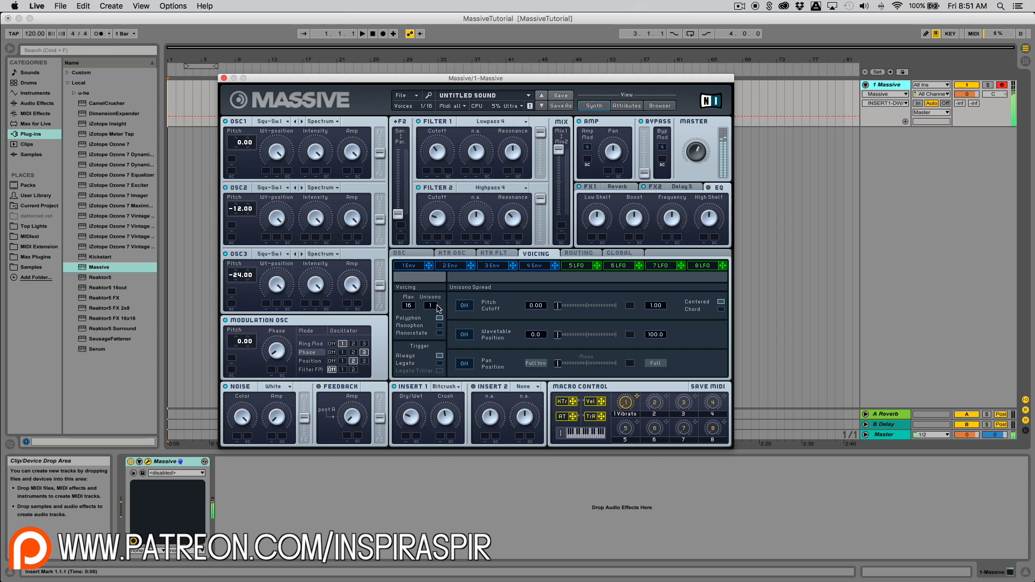
drag(434, 309, 438, 302)
drag(699, 153, 705, 167)
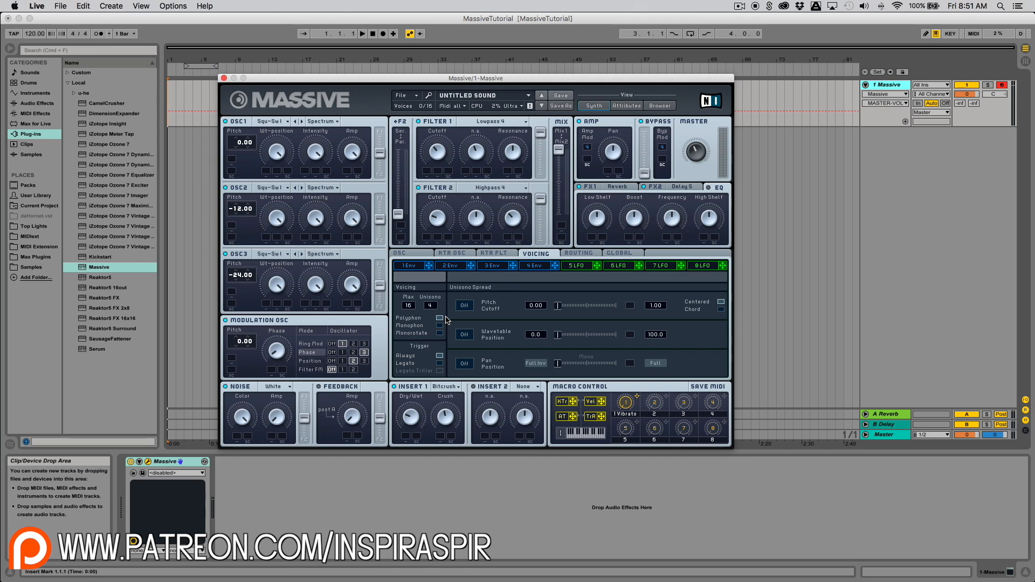
click(440, 333)
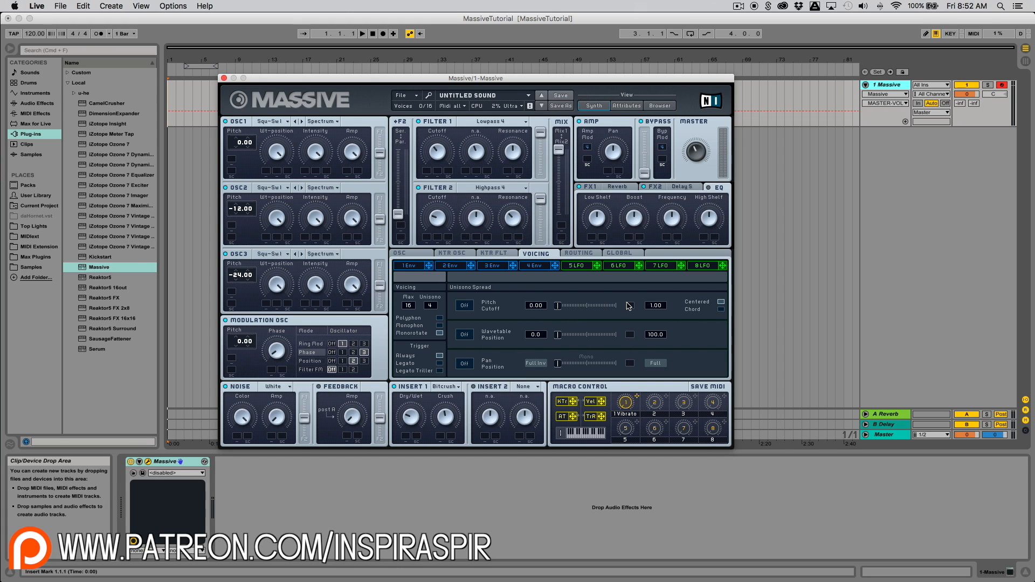
Step: Try the Pitch Cutoff spread range values, enable the Pitch Cutoff unisono spread and give it a small amount
drag(534, 306, 533, 311)
drag(533, 309, 533, 315)
drag(652, 309, 661, 305)
drag(530, 309, 554, 300)
click(464, 306)
drag(558, 305, 564, 306)
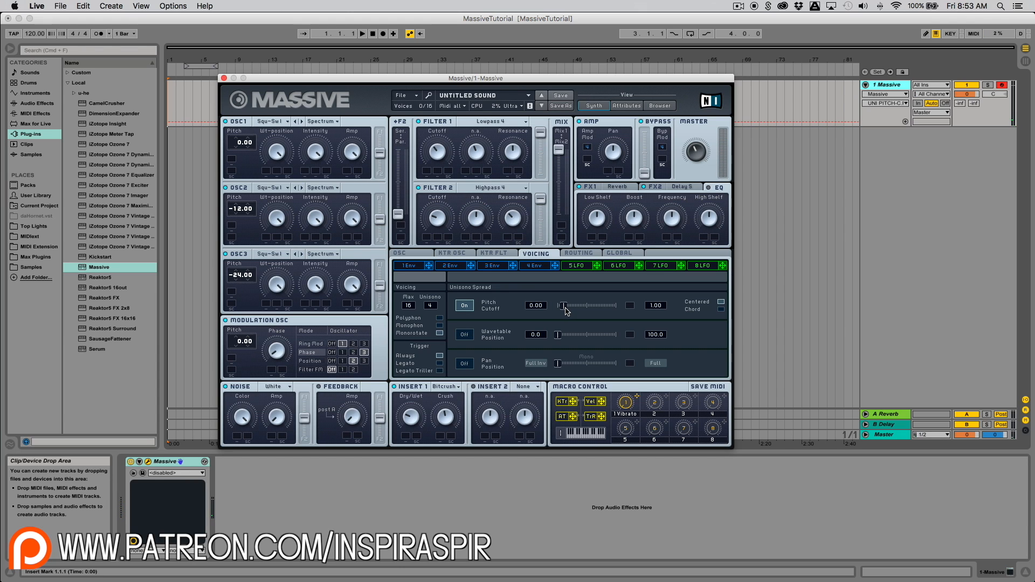
mouse_move(566, 311)
mouse_down()
mouse_move(620, 310)
mouse_move(562, 309)
mouse_up()
Step: Enable the Wavetable Position and Pan Position unisono spreads and increase the pan spread
drag(535, 338, 539, 339)
click(465, 335)
click(472, 365)
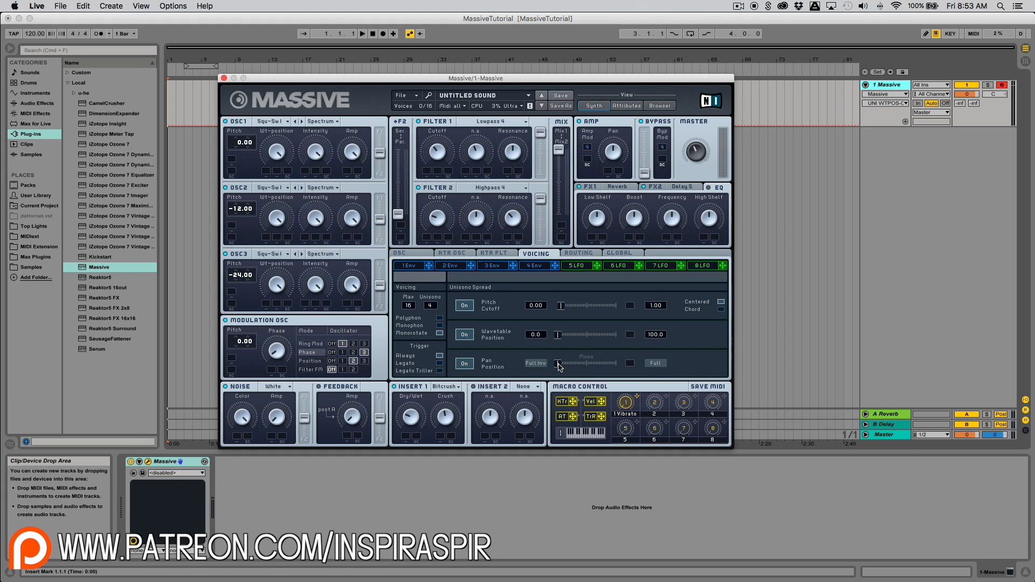
drag(559, 367, 569, 366)
drag(567, 367, 584, 368)
Step: In the Routing diagram, try Insert 1 and Insert 2 at different points around the filters, ending with Insert 1 before Filter 1
click(585, 255)
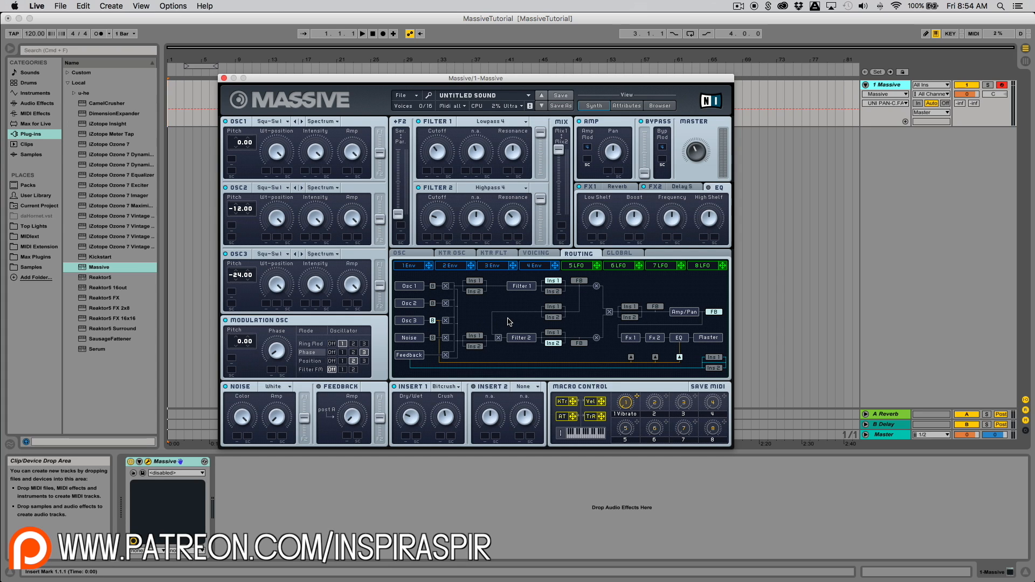
click(475, 280)
click(554, 292)
click(556, 318)
click(475, 347)
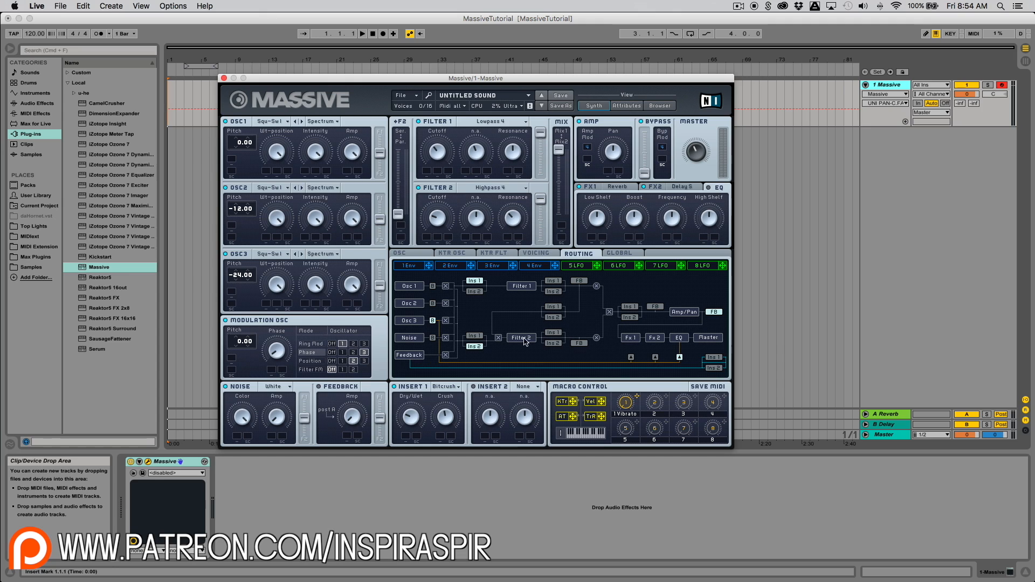
click(559, 334)
click(629, 318)
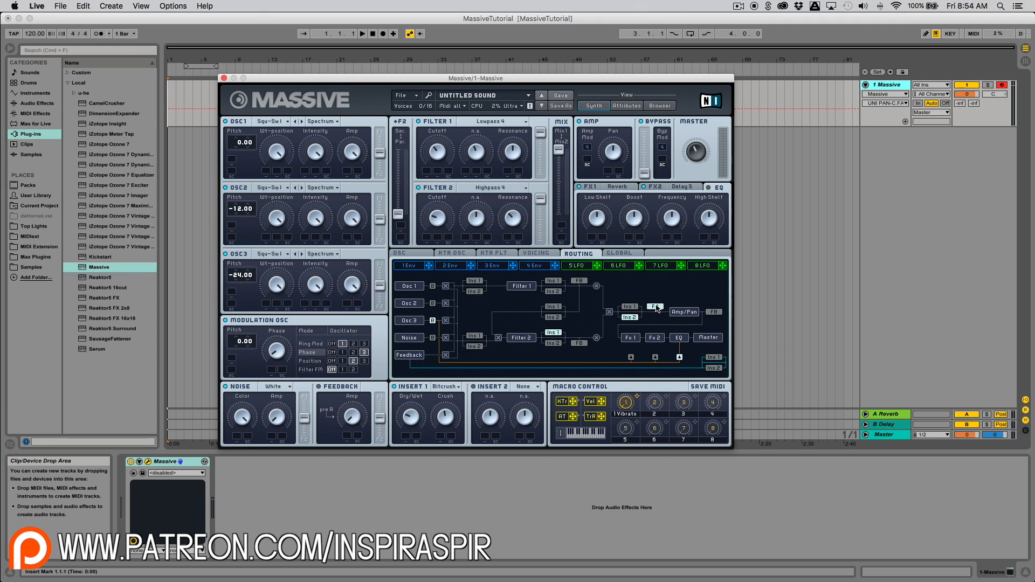
click(629, 307)
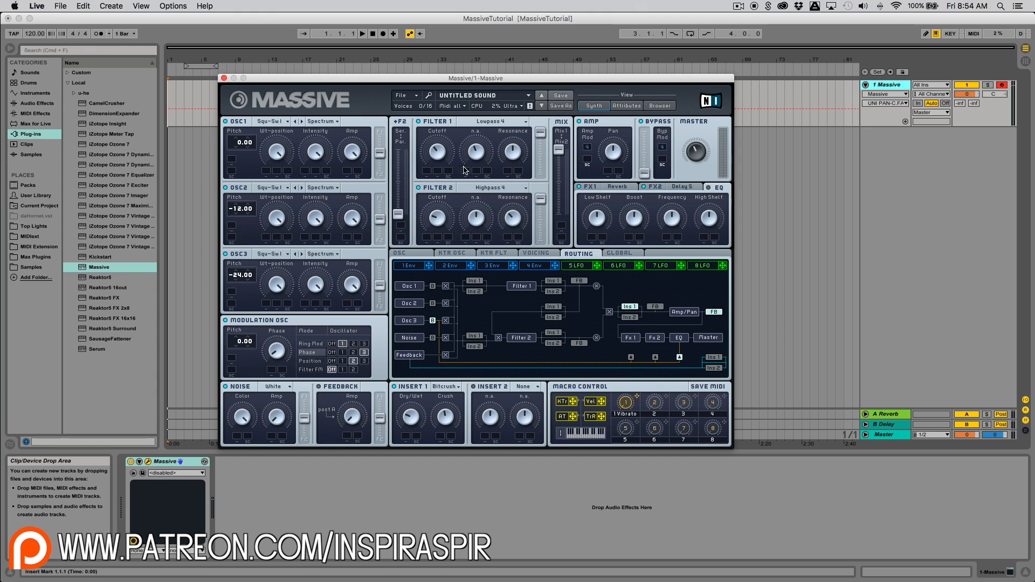
click(474, 336)
click(482, 282)
Step: Display the Global settings page, followed by the settings of envelopes 3 and 4
click(620, 254)
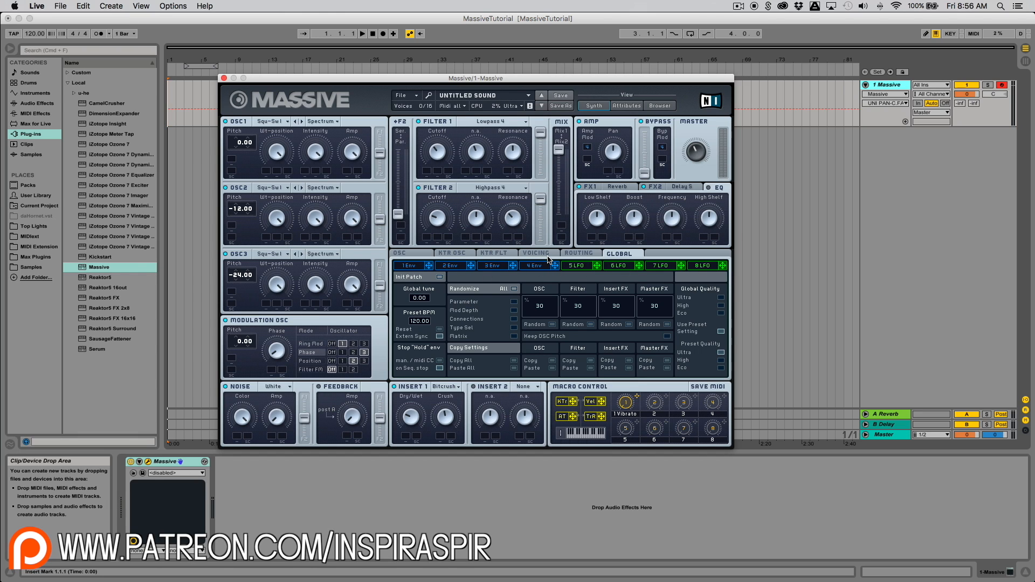
click(501, 266)
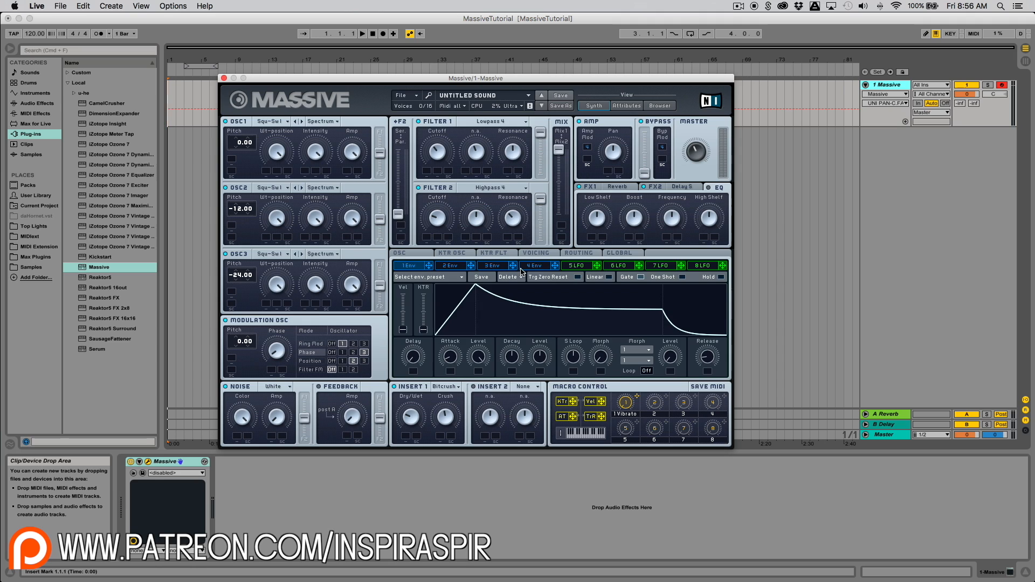
click(536, 266)
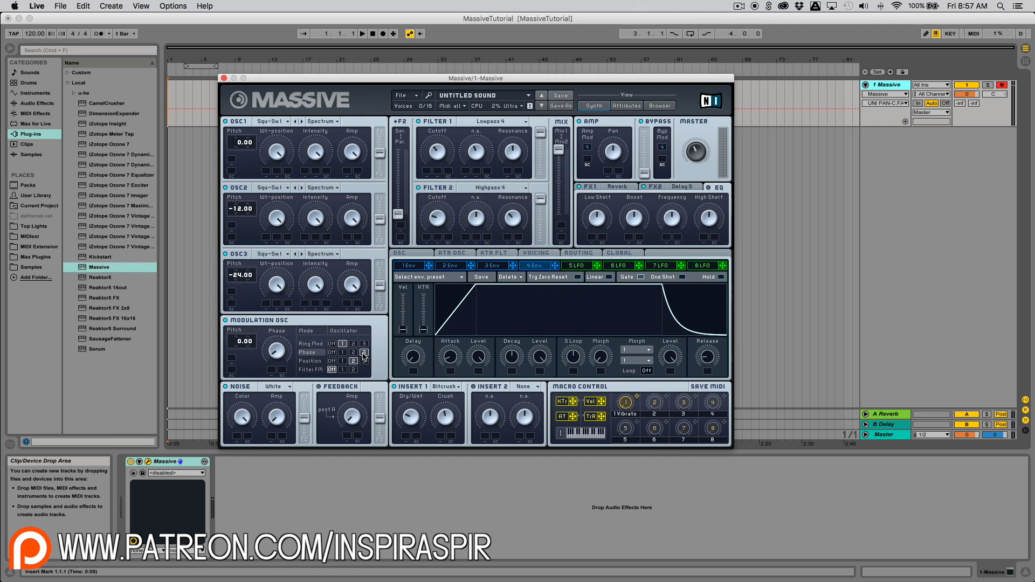
Step: Try short and long Attack times on envelope 4 and a reduced Attack Level, ending with a slow attack at full level
drag(450, 359, 501, 306)
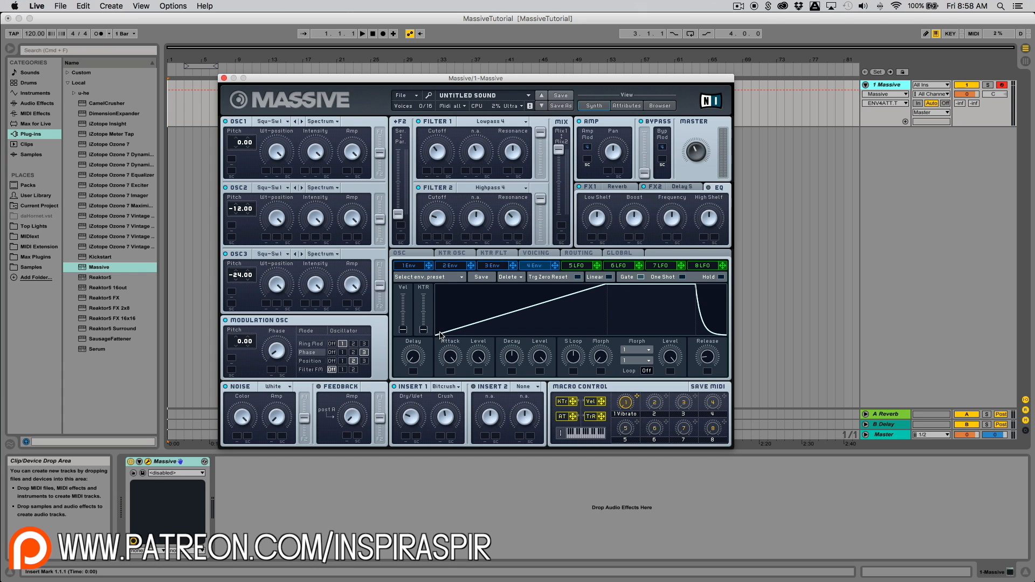
drag(447, 329, 453, 366)
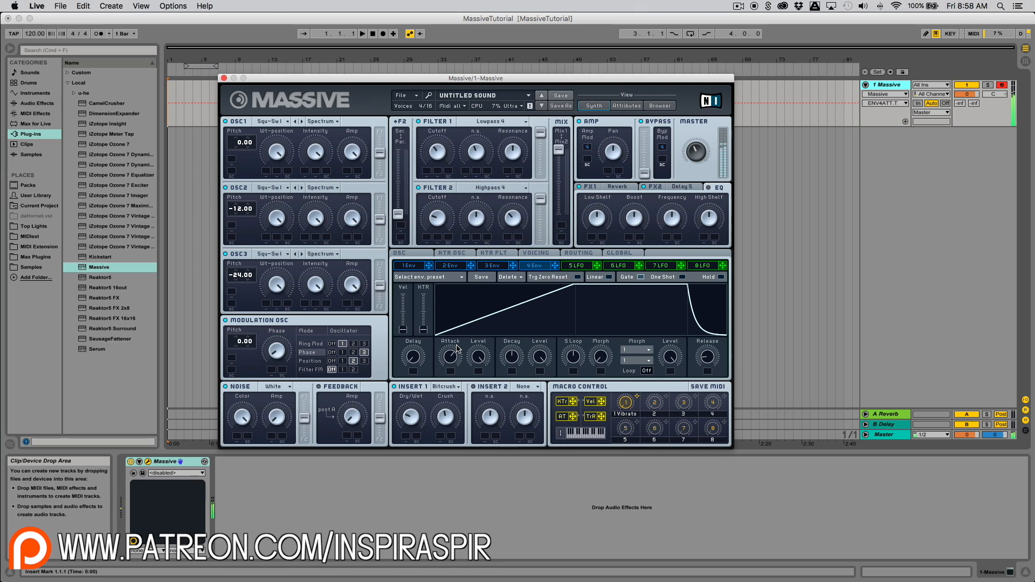
drag(458, 349, 457, 373)
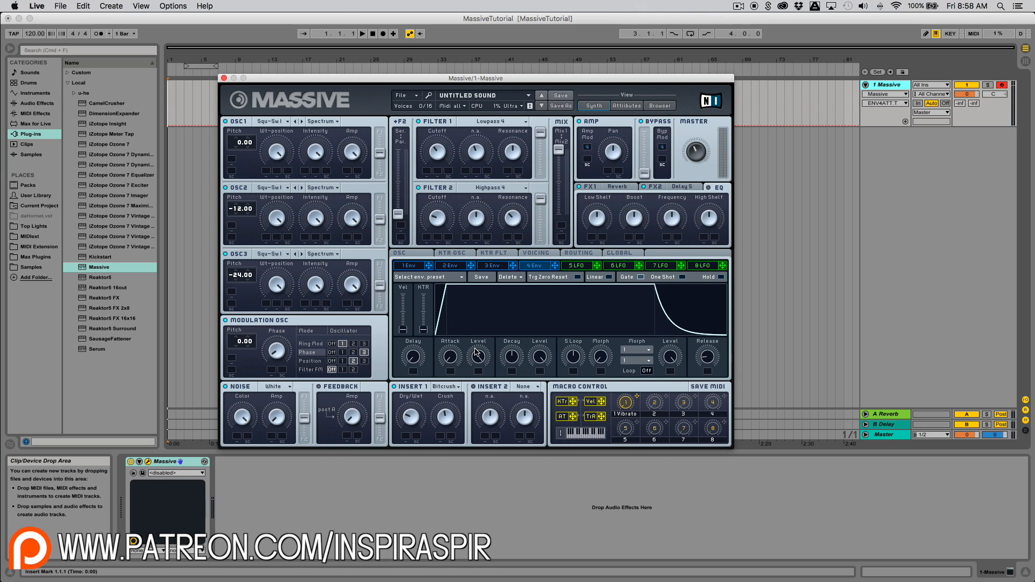
drag(450, 357, 536, 303)
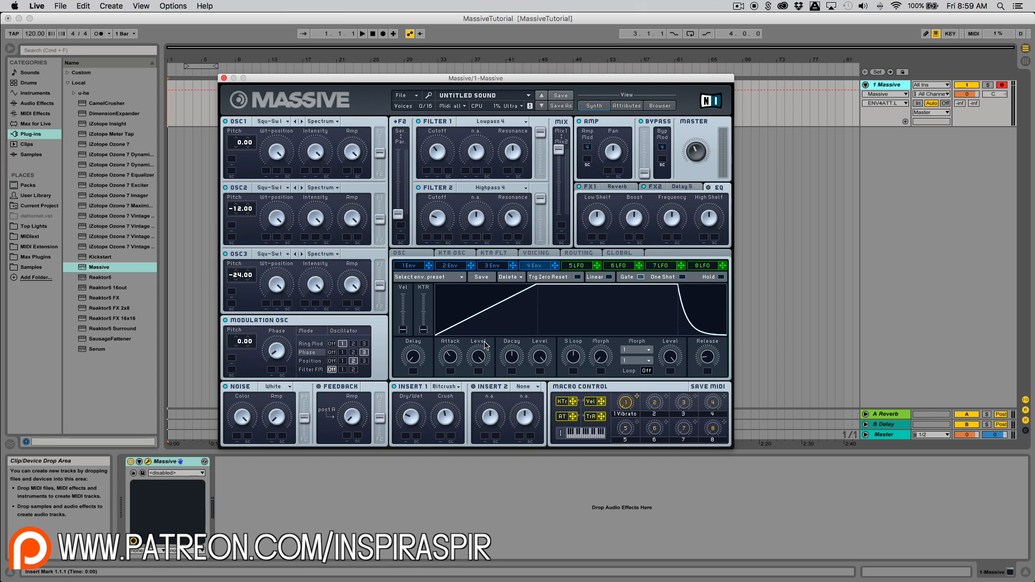
drag(483, 360, 483, 406)
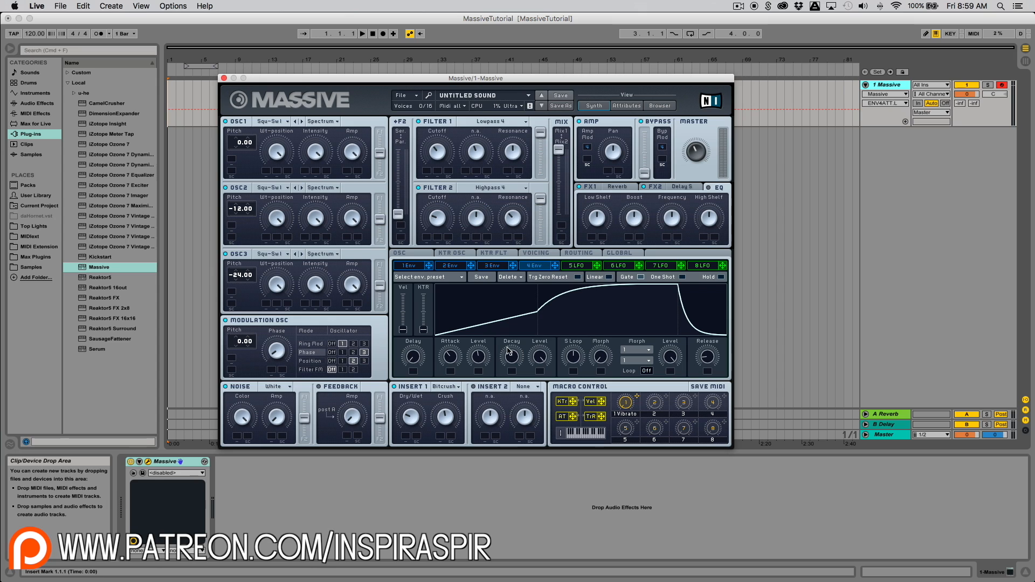
mouse_move(473, 361)
mouse_down()
mouse_move(478, 322)
mouse_move(477, 372)
mouse_move(477, 342)
mouse_up()
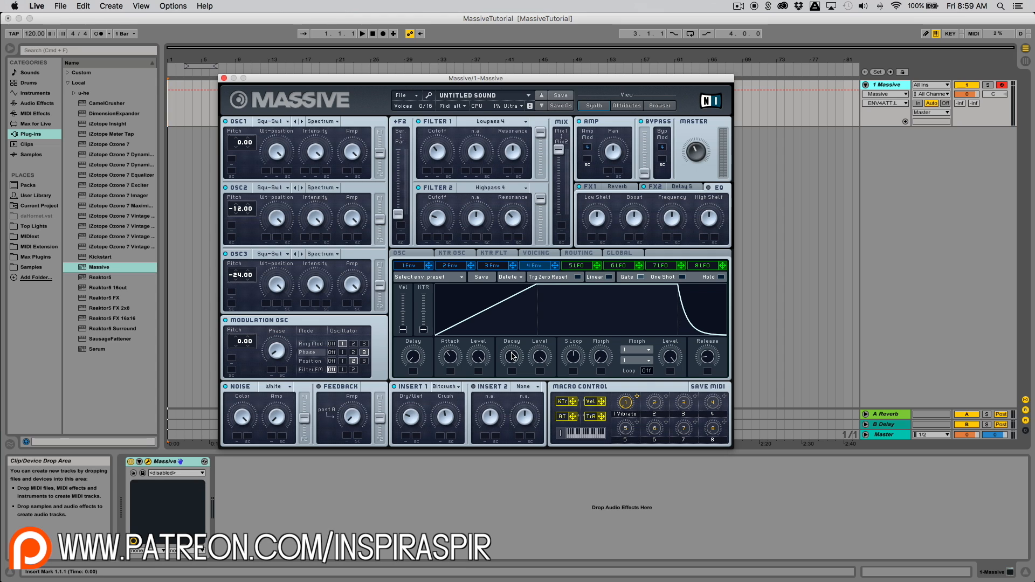
Step: Try different Decay times, a lower Decay Level and a long Release on envelope 4, ending with a very short Release
drag(513, 356, 515, 396)
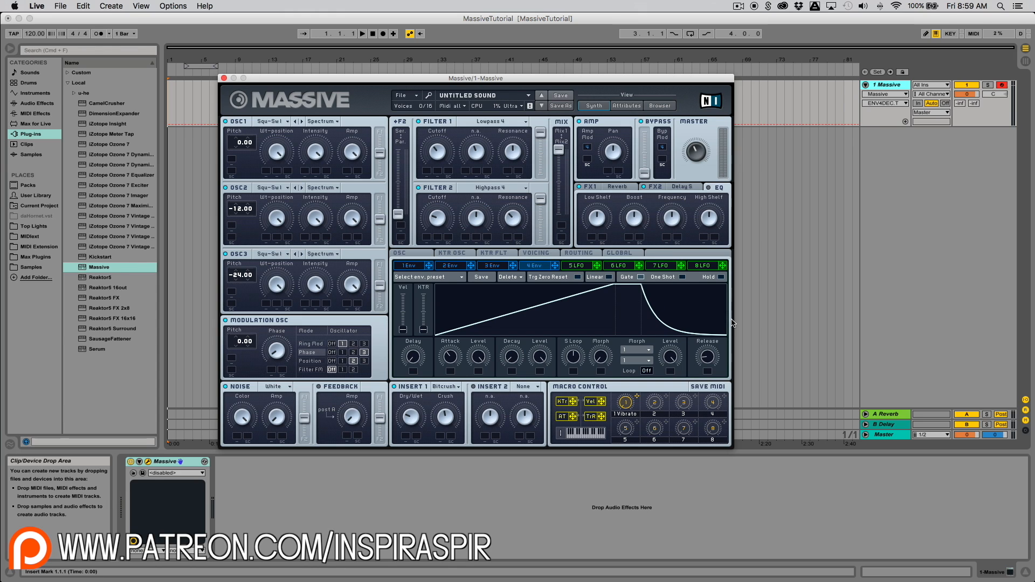
drag(505, 356, 569, 218)
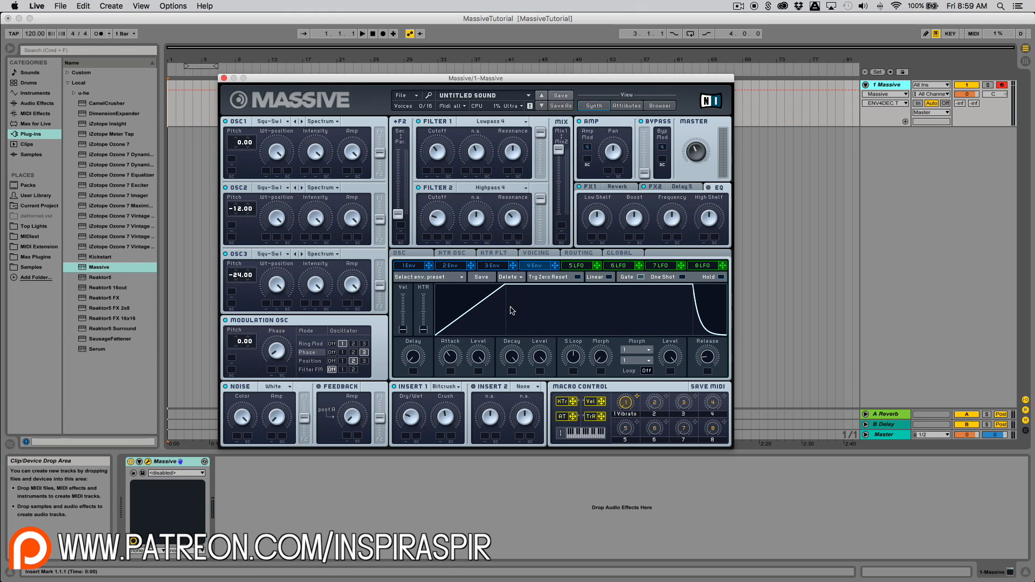
double_click(515, 357)
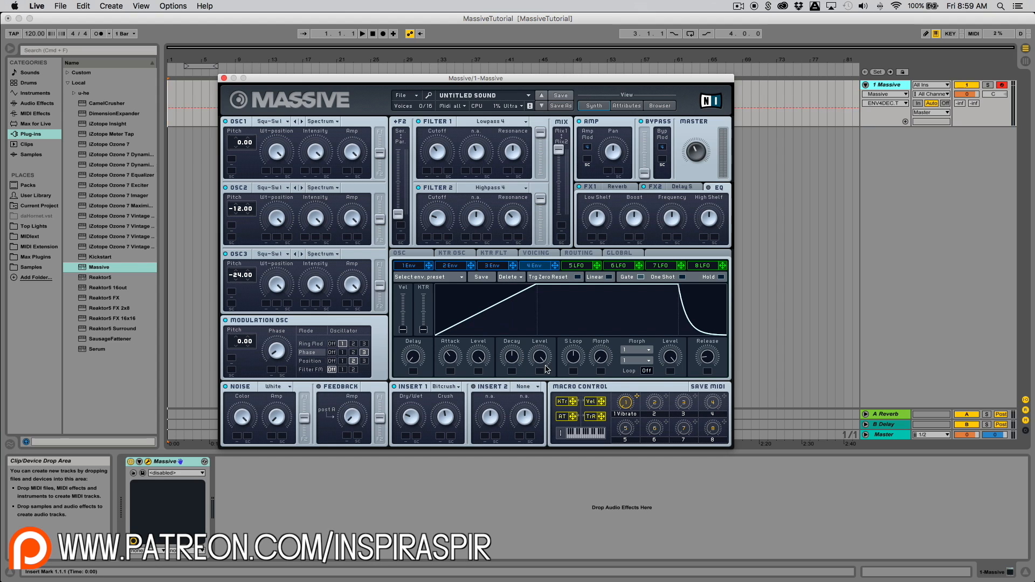
drag(541, 355, 543, 389)
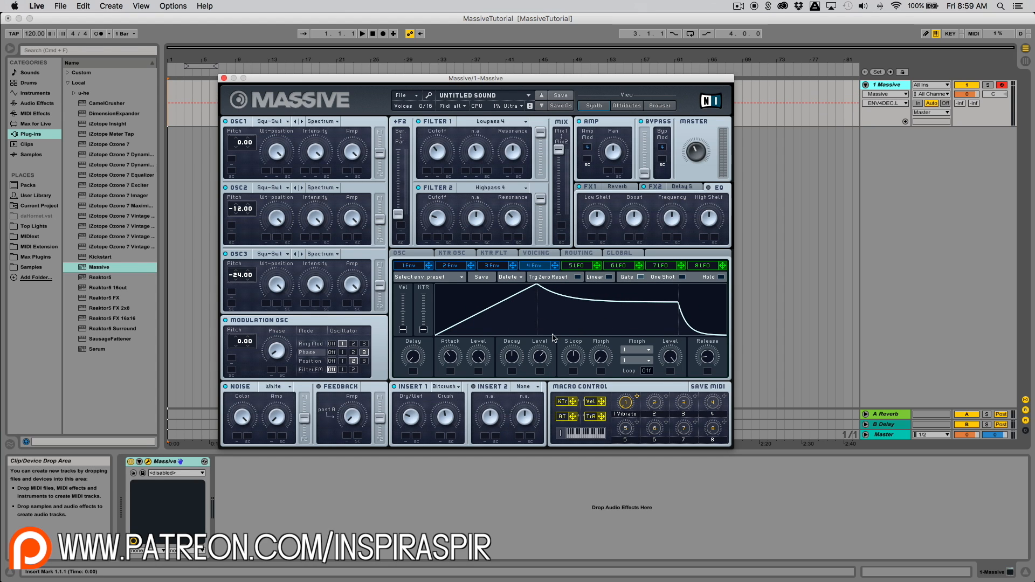
drag(479, 356, 480, 372)
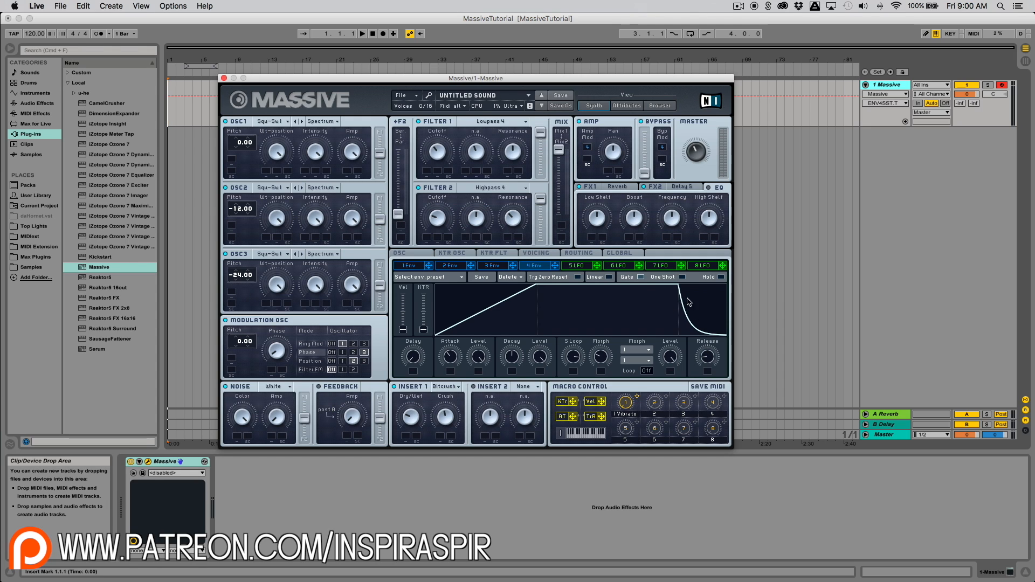
drag(709, 358, 724, 298)
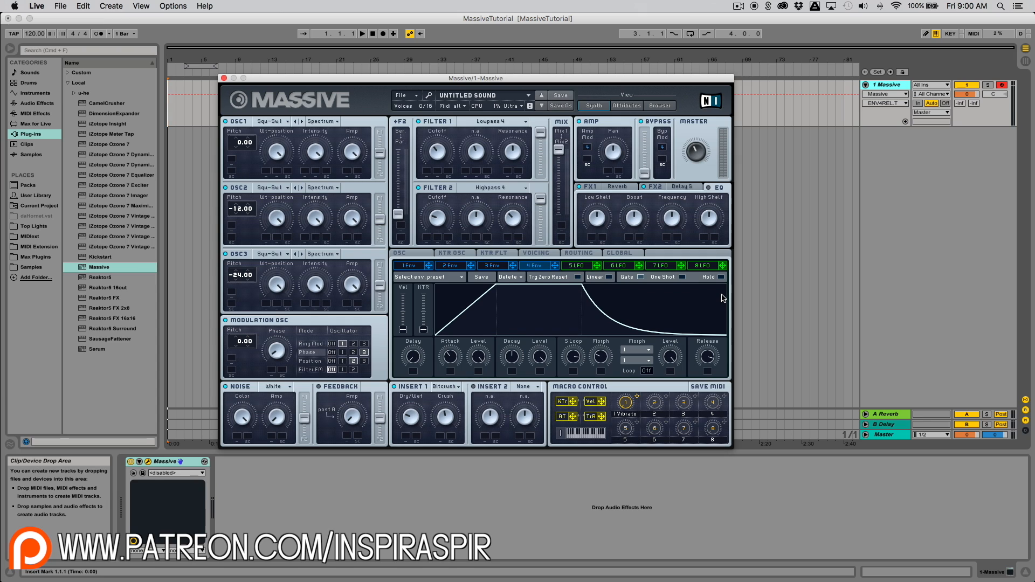
drag(713, 355, 701, 463)
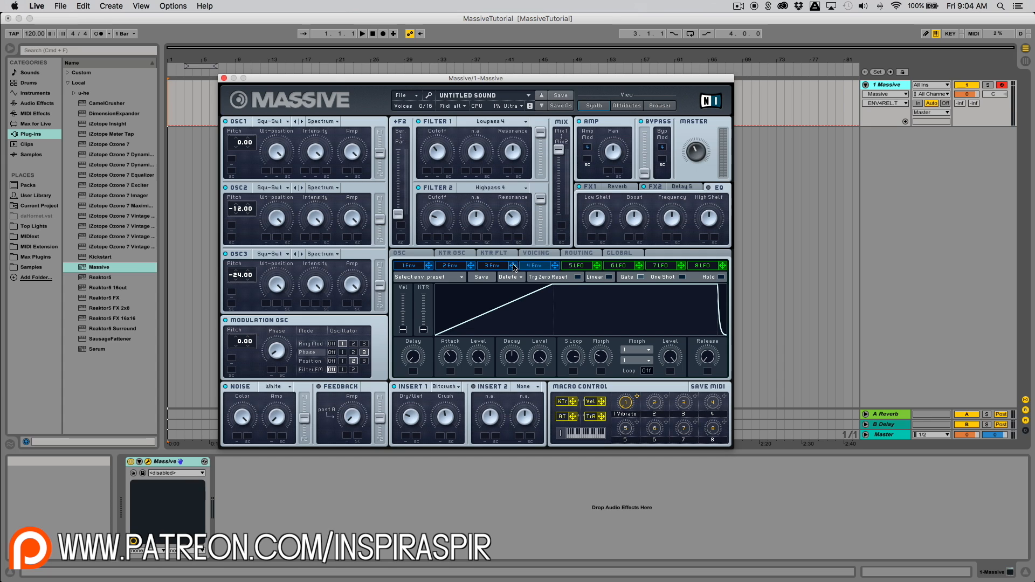
Step: Compare the settings of envelopes 1, 3 and 4, and return to envelope 4
click(408, 266)
click(497, 266)
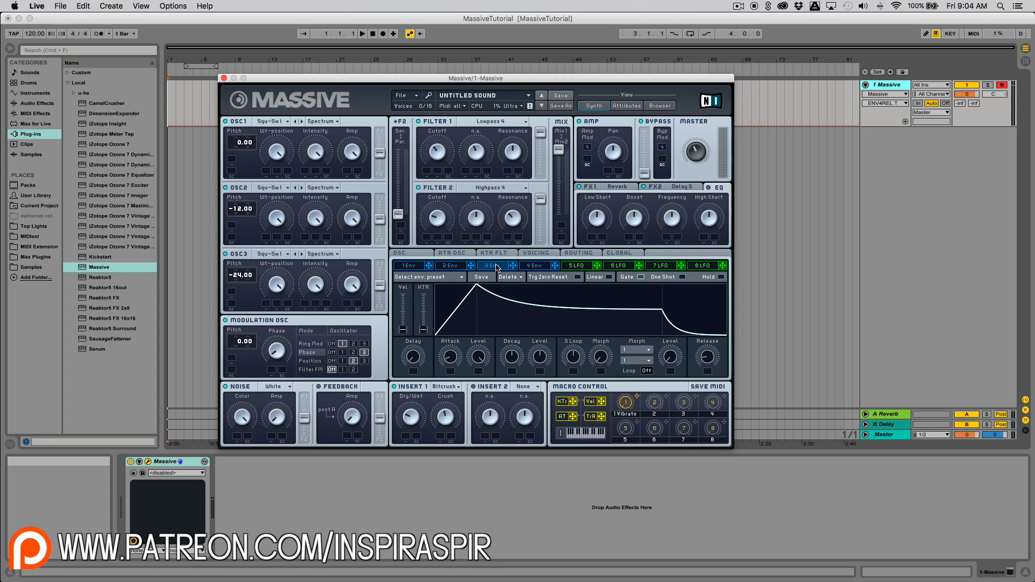
click(542, 266)
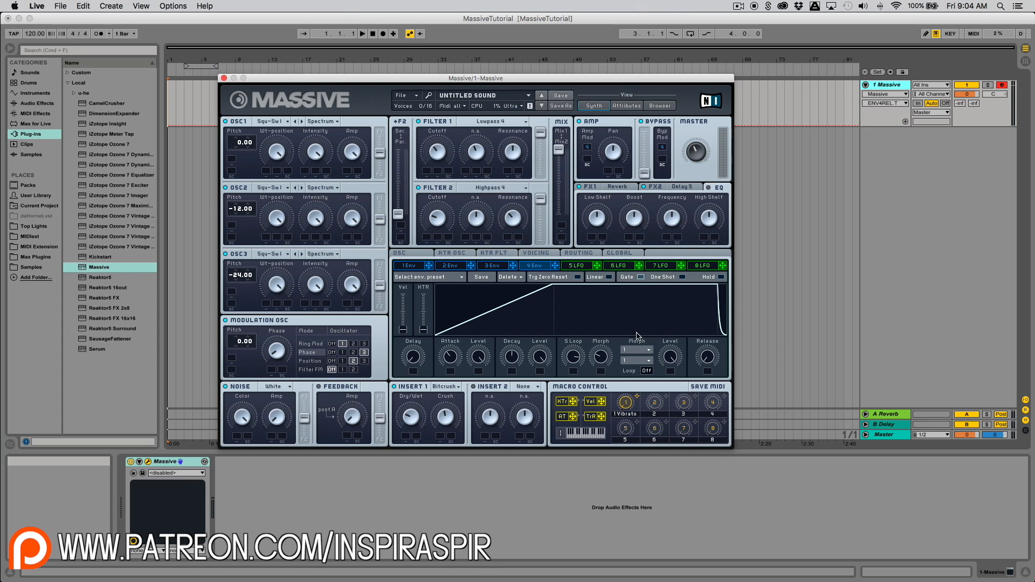
click(416, 267)
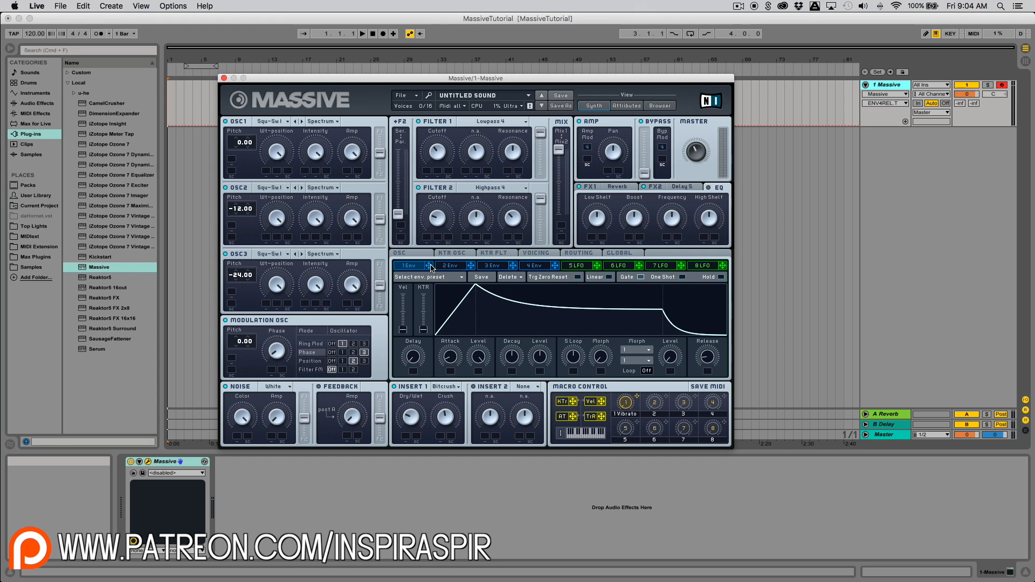
click(539, 266)
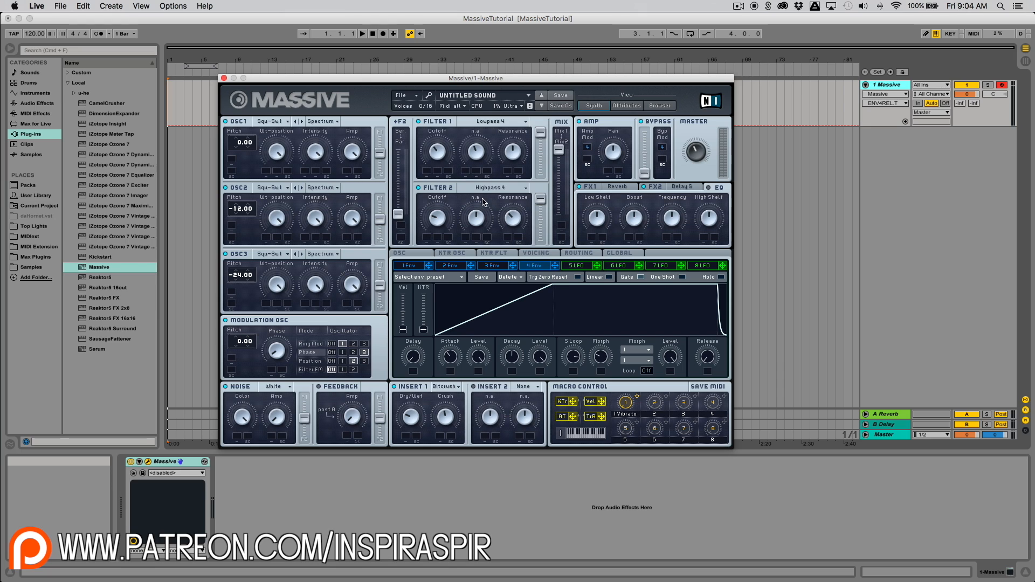
Step: Assign envelope 4 to the Wt-position of OSC1 and set a wide modulation range from a low starting position
drag(558, 271, 266, 172)
click(276, 152)
drag(268, 171, 276, 119)
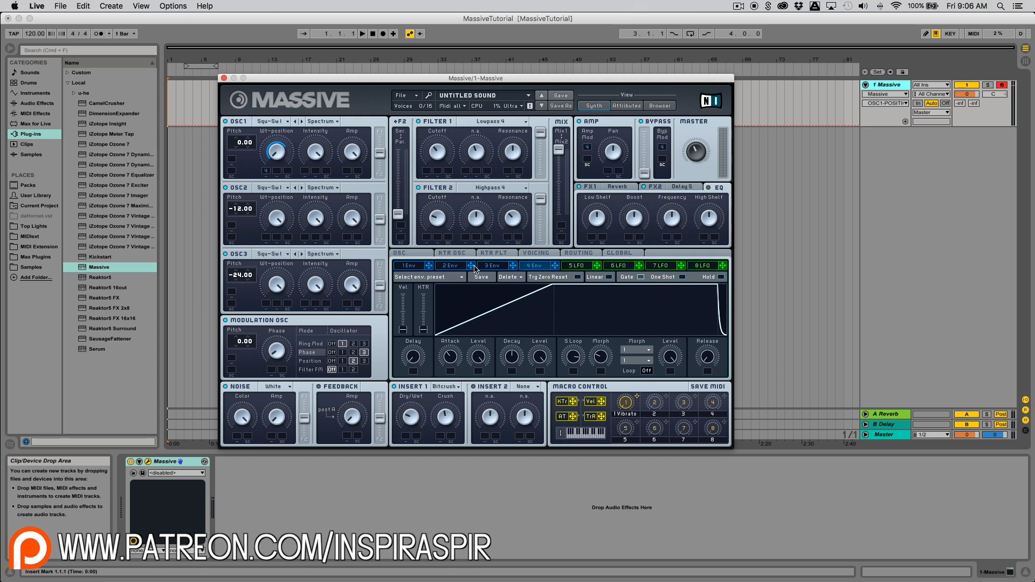
Step: Try envelope 1 as a pitch modulation of 12.00 on OSC3, and remove the assignment
click(407, 266)
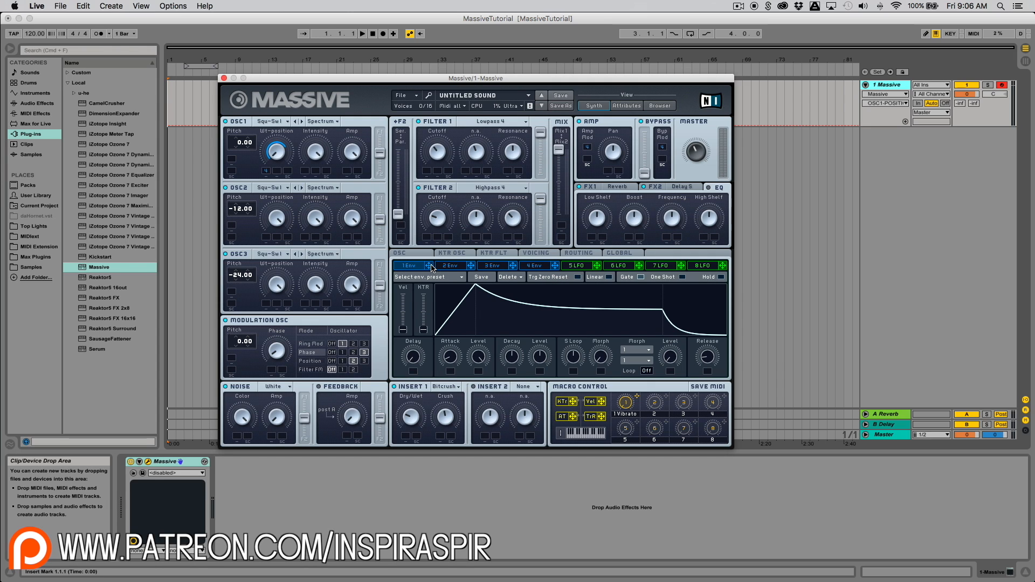
drag(296, 278, 232, 292)
drag(246, 293, 256, 281)
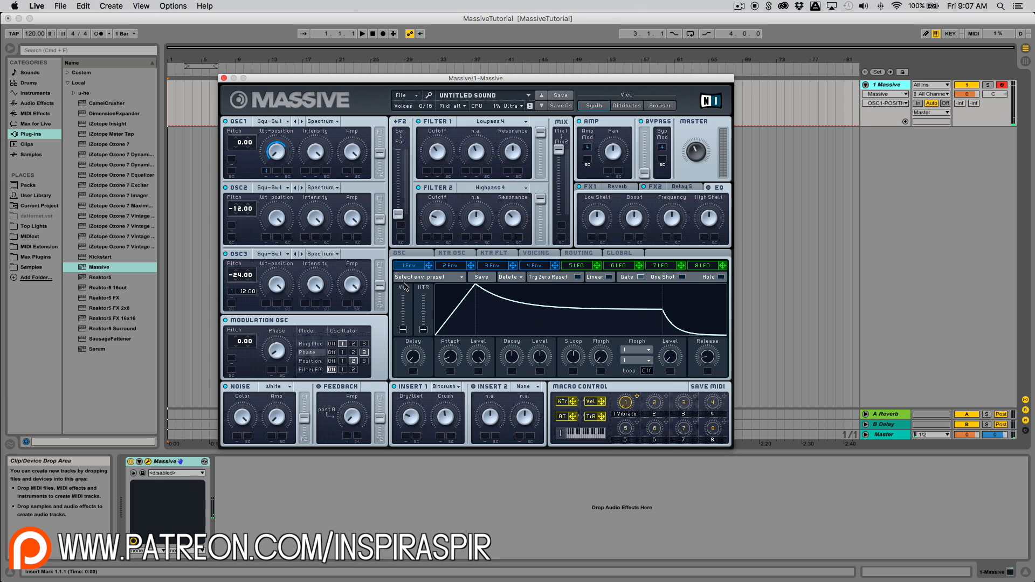
right_click(232, 293)
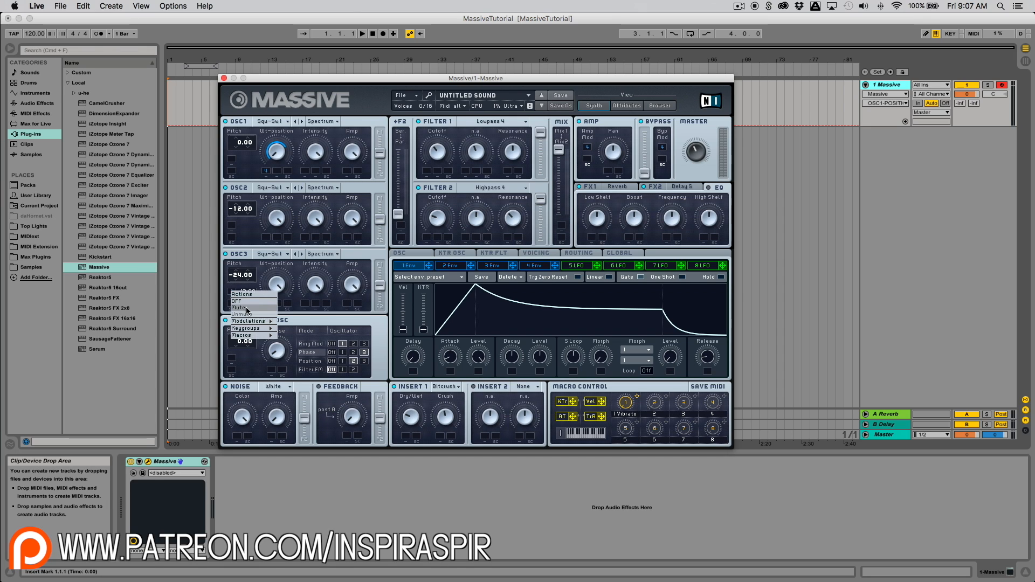
click(249, 302)
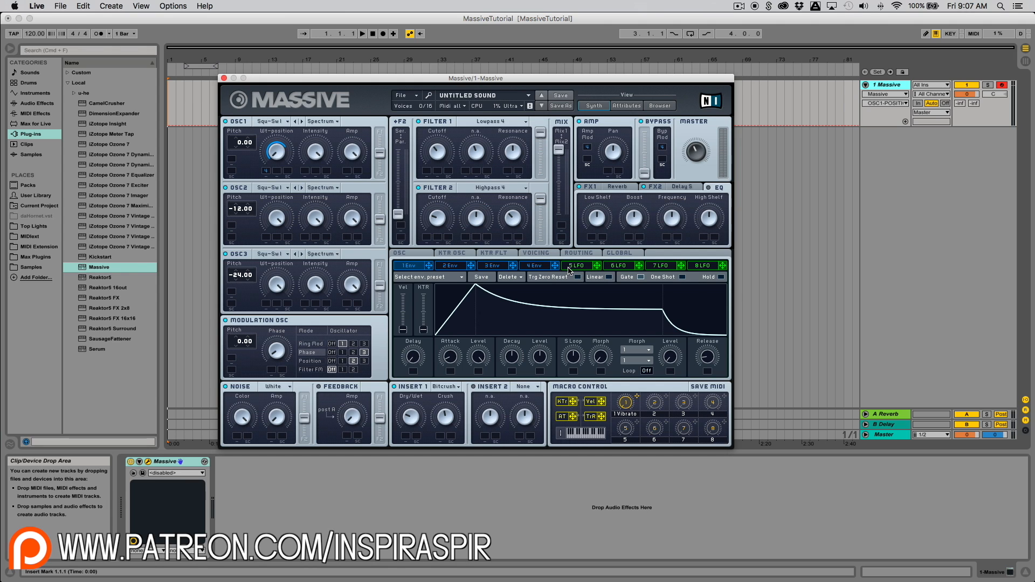
Step: Bring up the LFO 5 settings and try the saw, square and triangle shapes for its upper curve
click(610, 269)
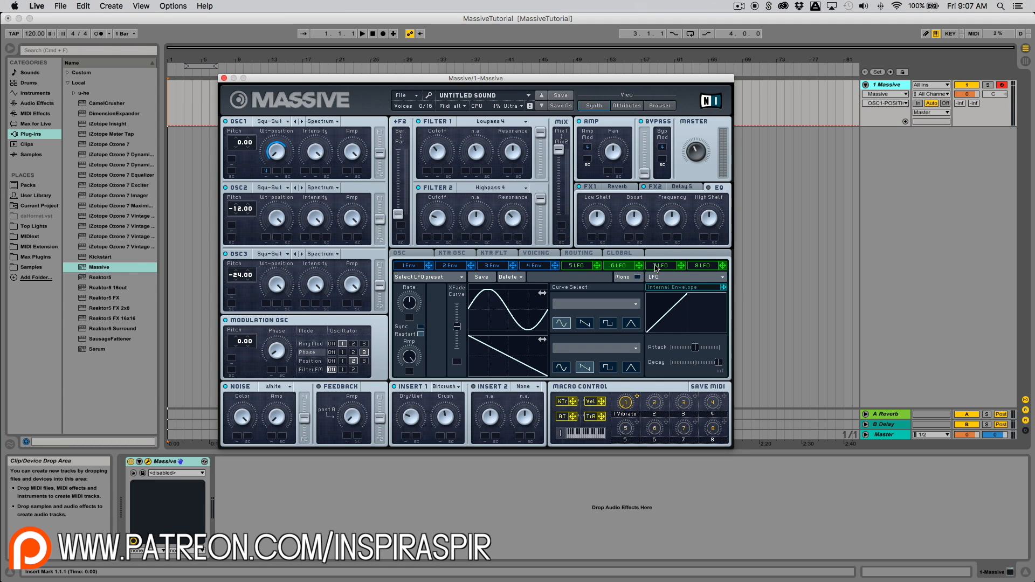
click(584, 268)
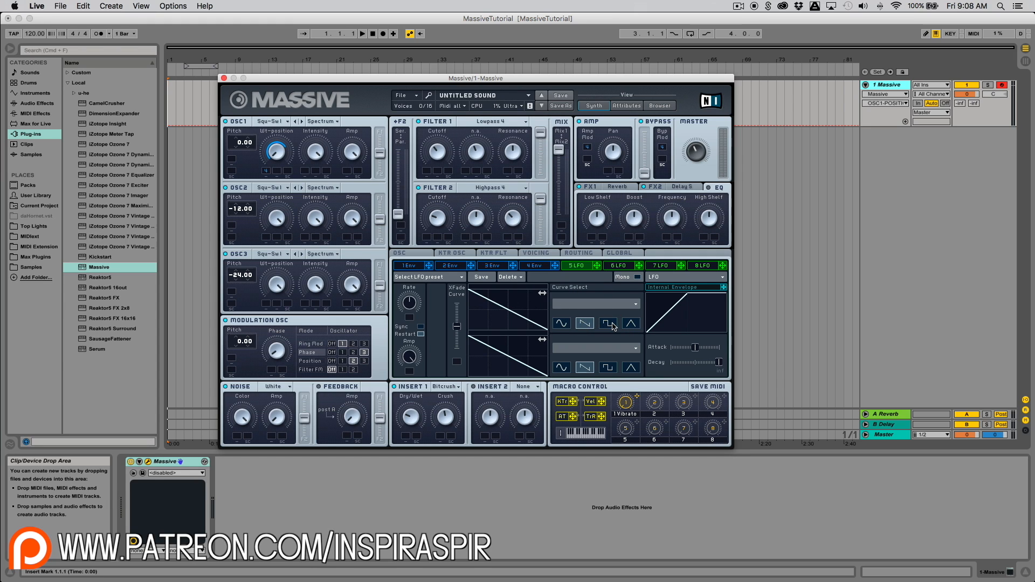
click(585, 324)
click(608, 324)
click(625, 324)
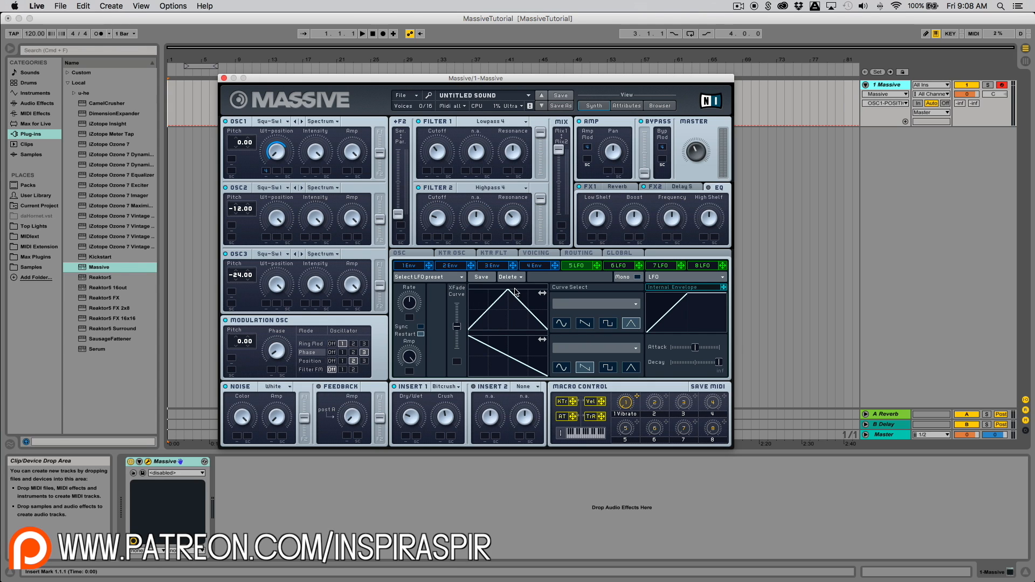
Step: Try the 80-20 RMP uni and a Bending preset for LFO 5's upper curve, and return it to a sine
click(576, 305)
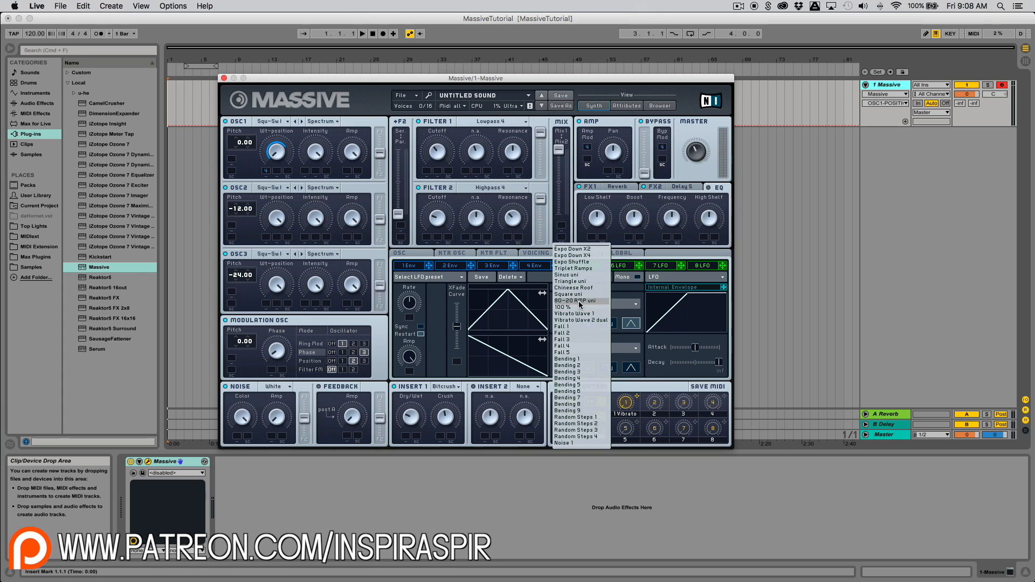
click(587, 301)
click(595, 304)
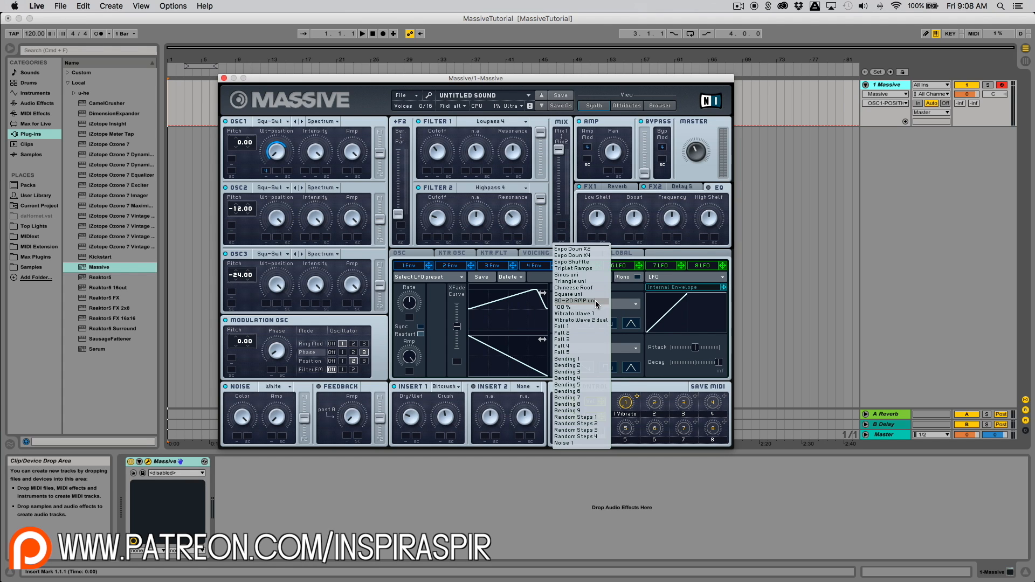
click(581, 367)
click(562, 325)
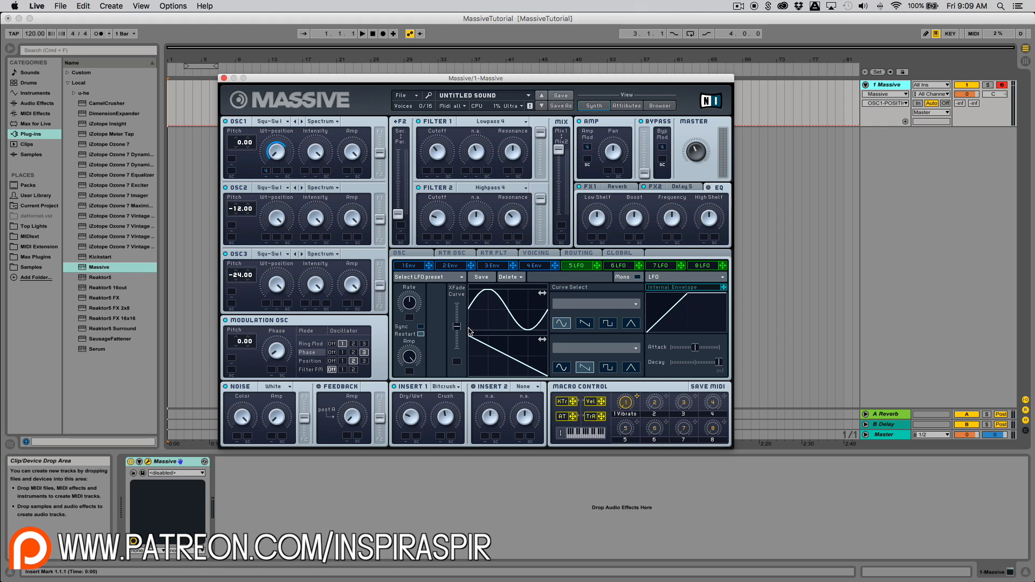
Step: Sync LFO 5 to the tempo with a ratio of 1/16 and try its Amp amount, leaving it at full
click(410, 300)
click(421, 327)
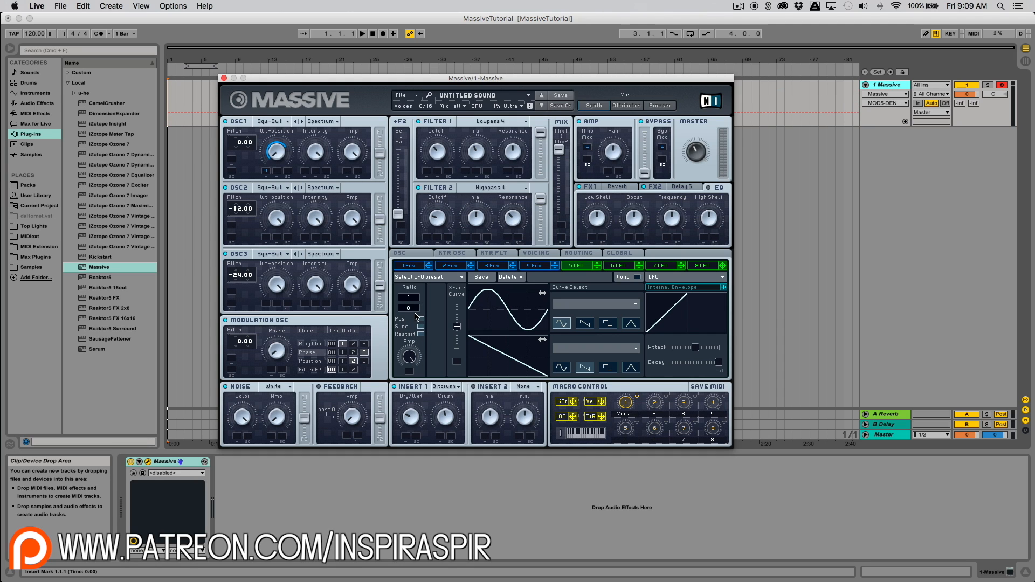
drag(411, 310, 412, 305)
click(408, 357)
drag(412, 367, 413, 261)
Step: Set LFO 5's lower curve to a sine and shift the upper curve's phase by about half a cycle
click(561, 367)
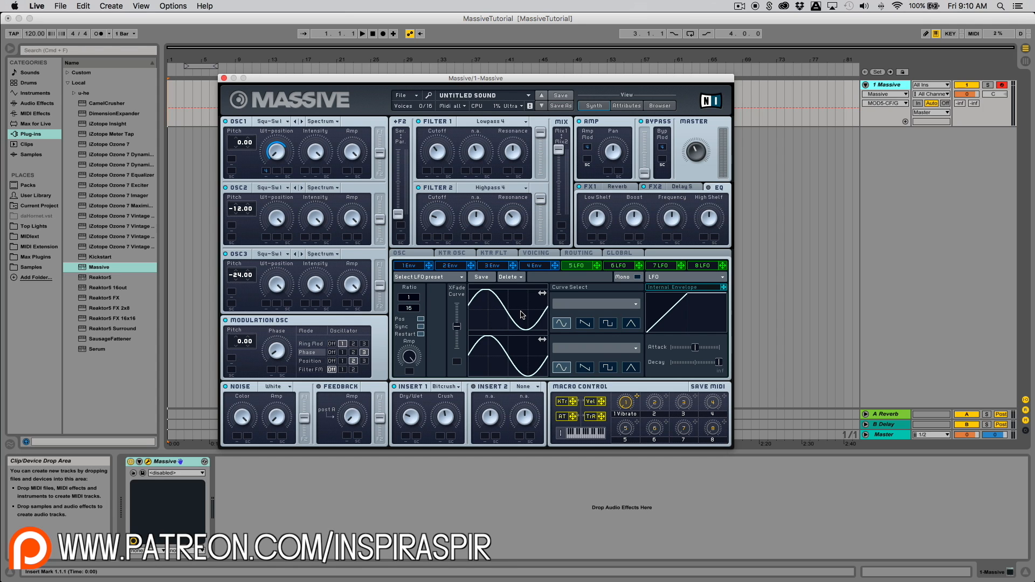
drag(522, 315, 482, 324)
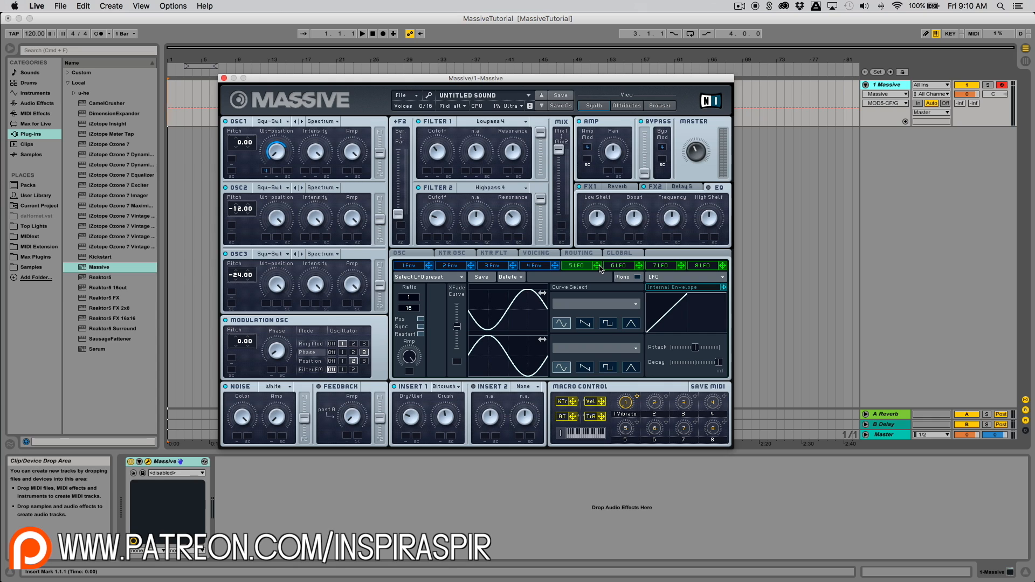
Step: Assign LFO 5 to OSC1's Intensity and set a modulation range around a middle Intensity position
drag(600, 269, 304, 172)
drag(306, 173, 310, 147)
drag(305, 171, 306, 158)
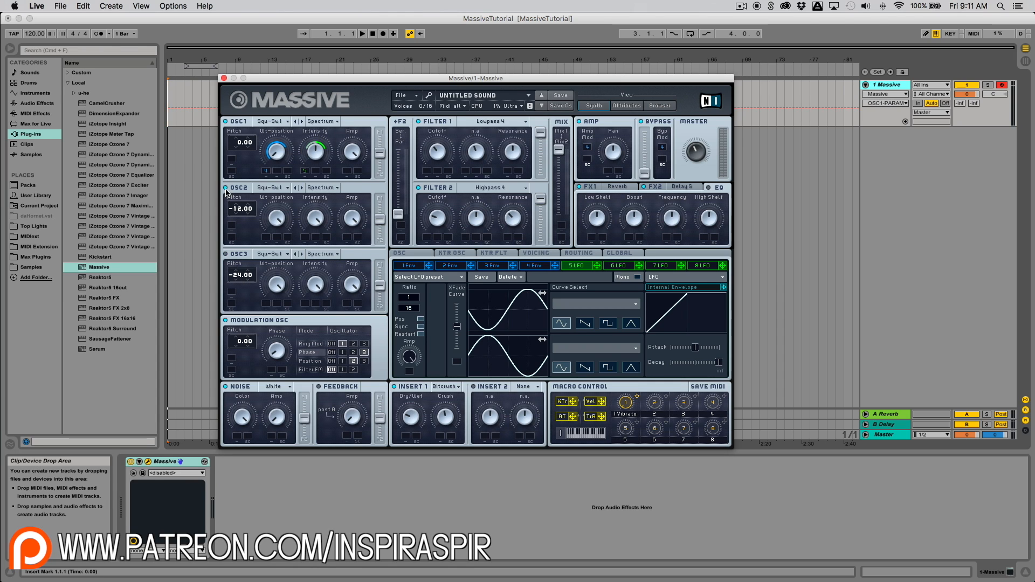
Step: Remove the LFO 5 modulation from OSC1's Intensity and the envelope 4 modulation from its Wt-position
right_click(303, 169)
click(310, 183)
right_click(268, 172)
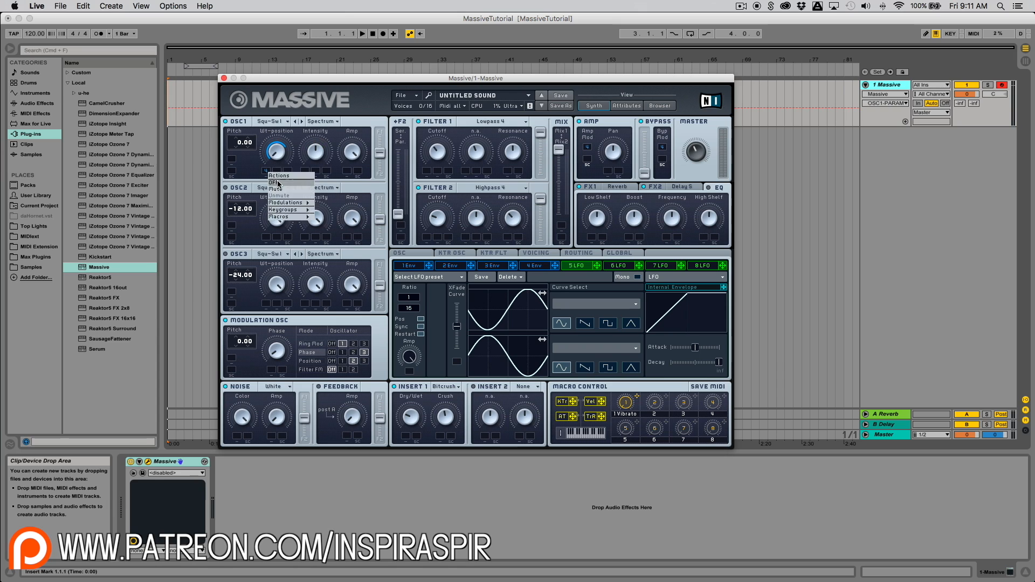
click(279, 183)
Step: Assign LFO 5 to OSC1's pitch with a 12.00 range and crossfade the LFO fully to its upper curve
drag(598, 268, 251, 155)
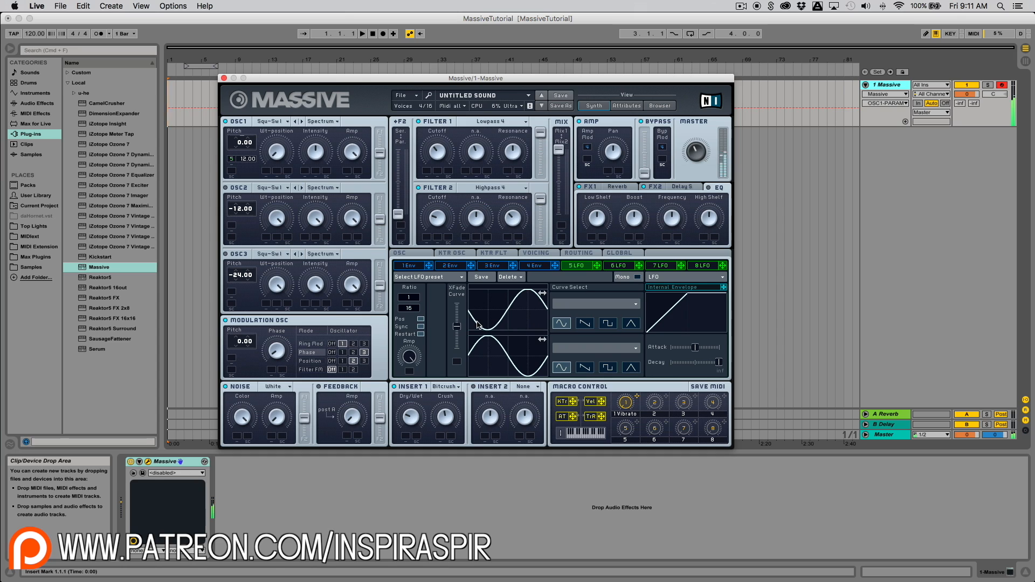
mouse_move(457, 327)
mouse_down()
mouse_move(459, 297)
mouse_move(457, 330)
mouse_up()
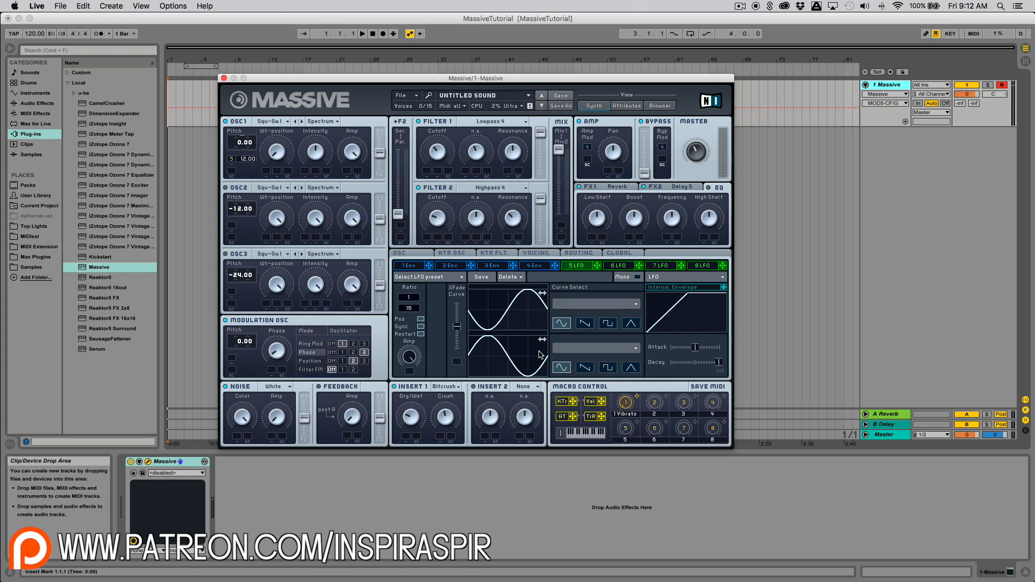
drag(458, 327, 459, 304)
Step: Give LFO 5 a Fall 3 upper curve at a 1/32 ratio, shifting the phase of both curves
drag(527, 311, 504, 313)
click(586, 305)
click(582, 338)
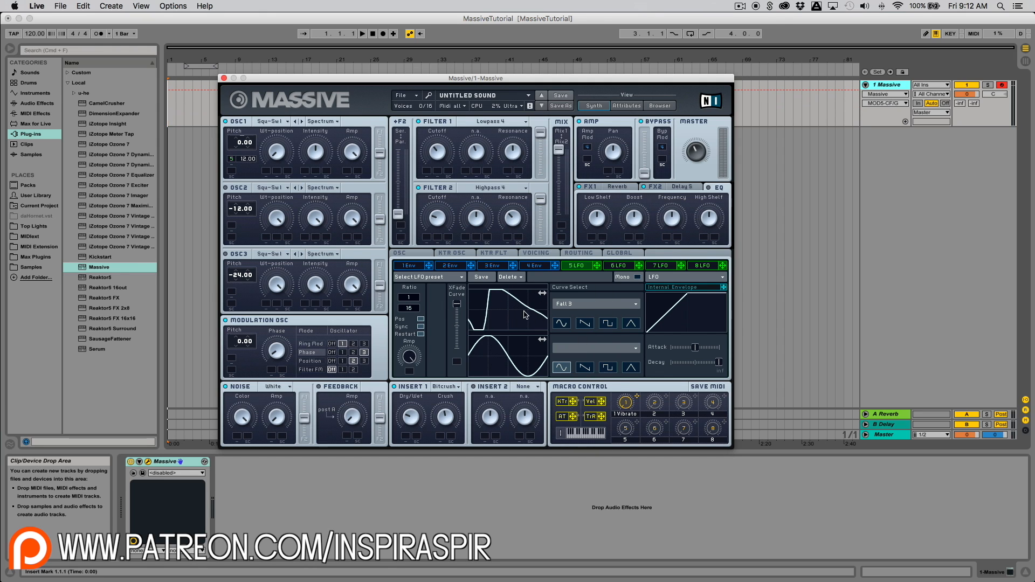
drag(409, 308, 417, 300)
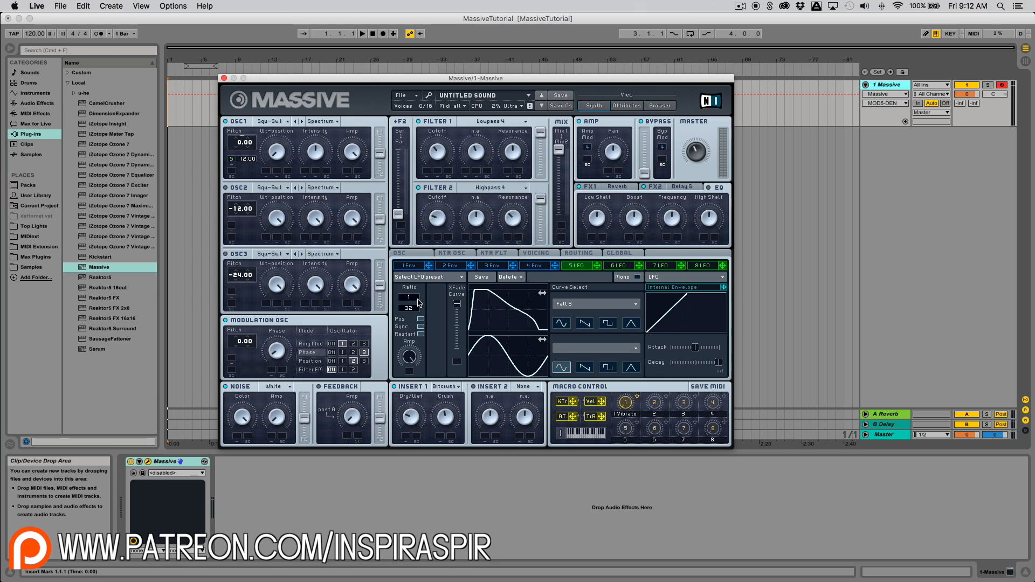
drag(506, 349, 559, 348)
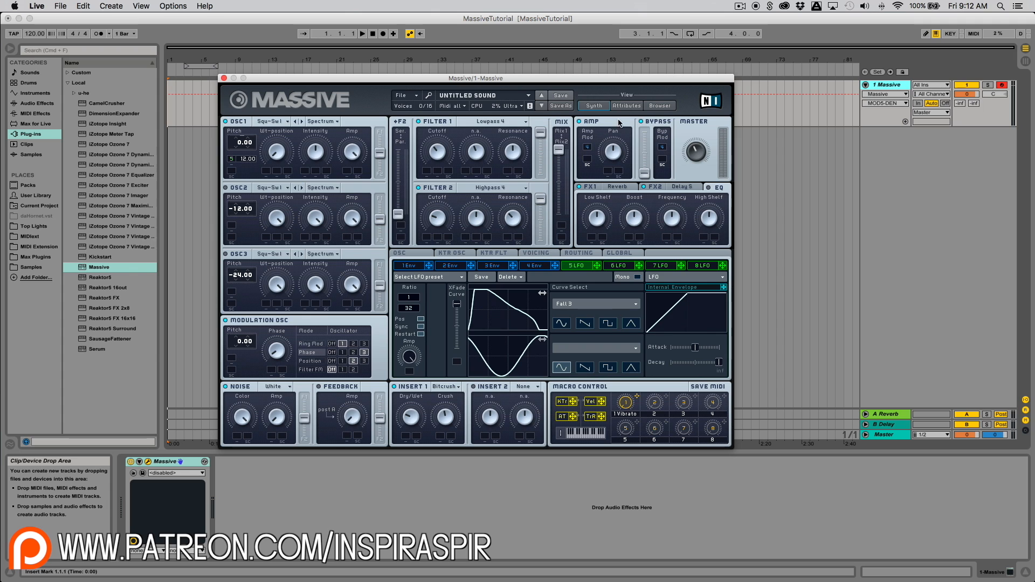
Step: Look at the sound attributes and browser views, and return to the synth view
click(626, 106)
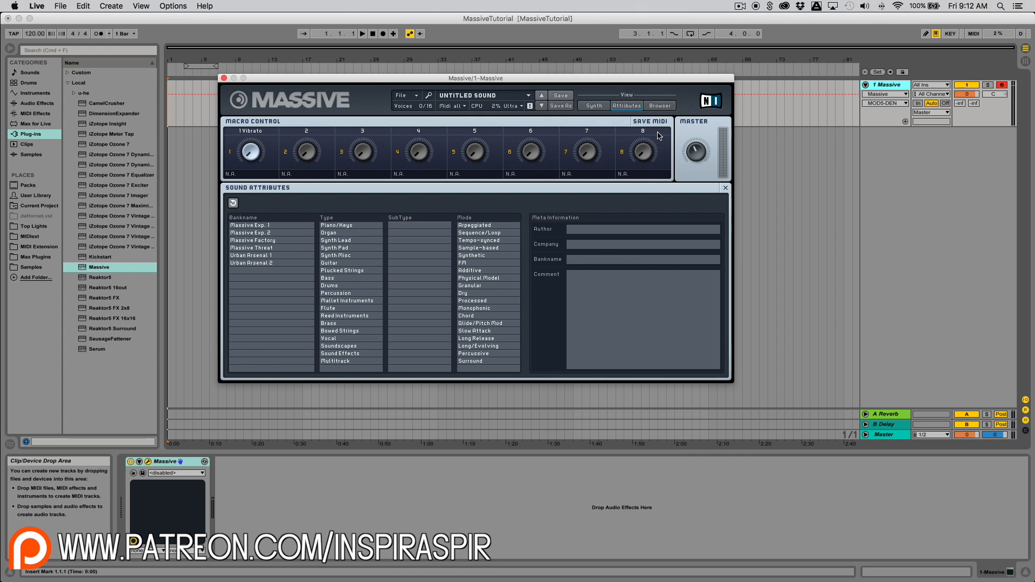
click(667, 106)
click(594, 106)
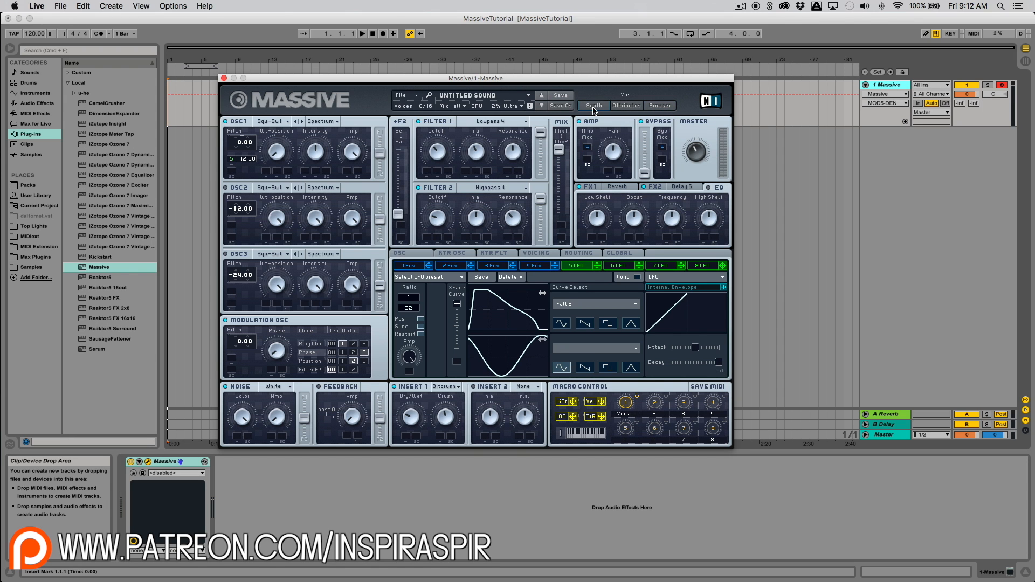